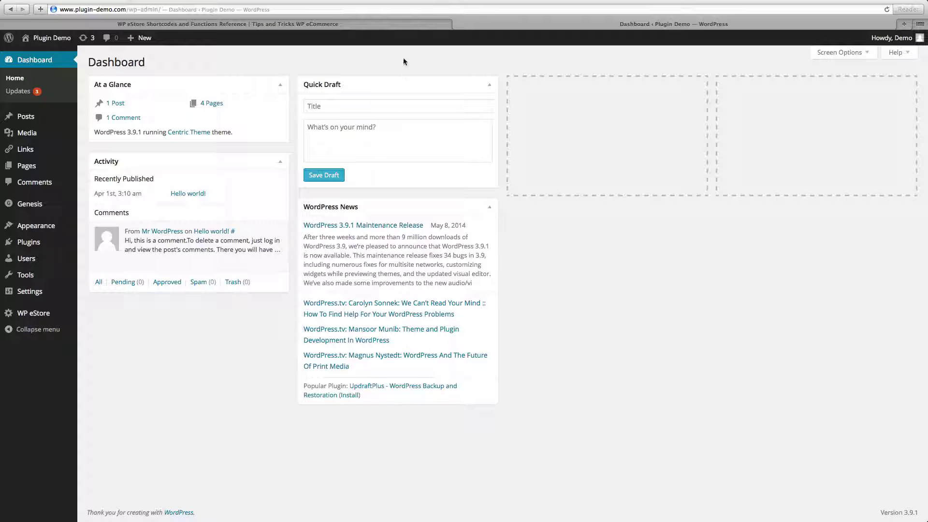
From the eStore shortcodes reference page, reach the addon download area and download Extra eStore Shortcodes
click(400, 24)
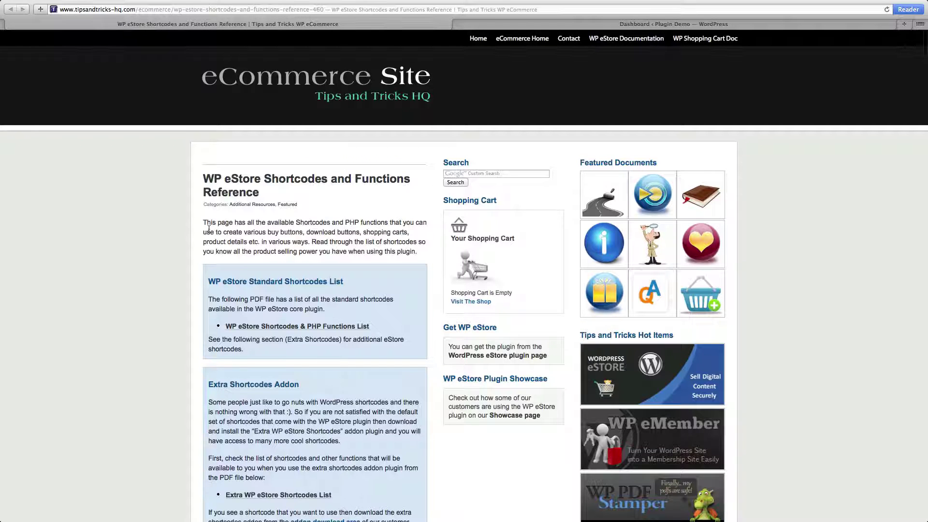
scroll(171, 300, down, 5)
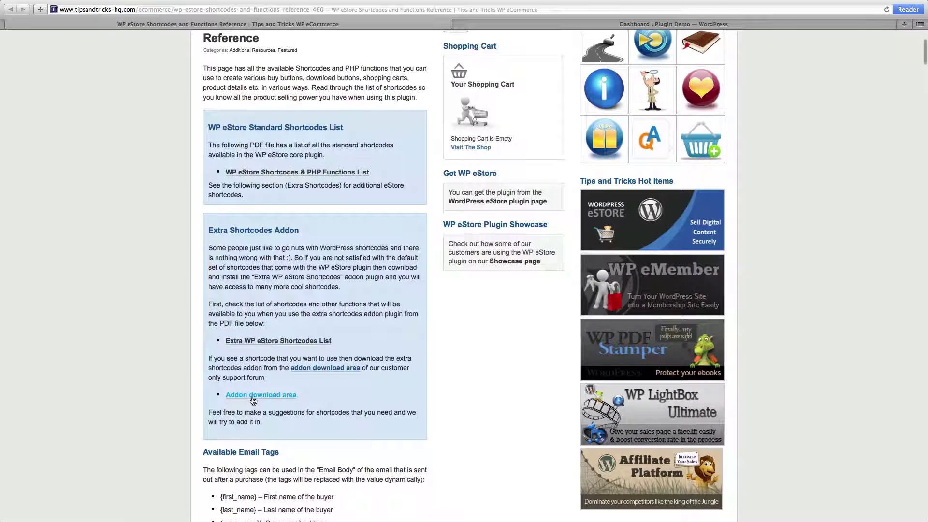
click(253, 400)
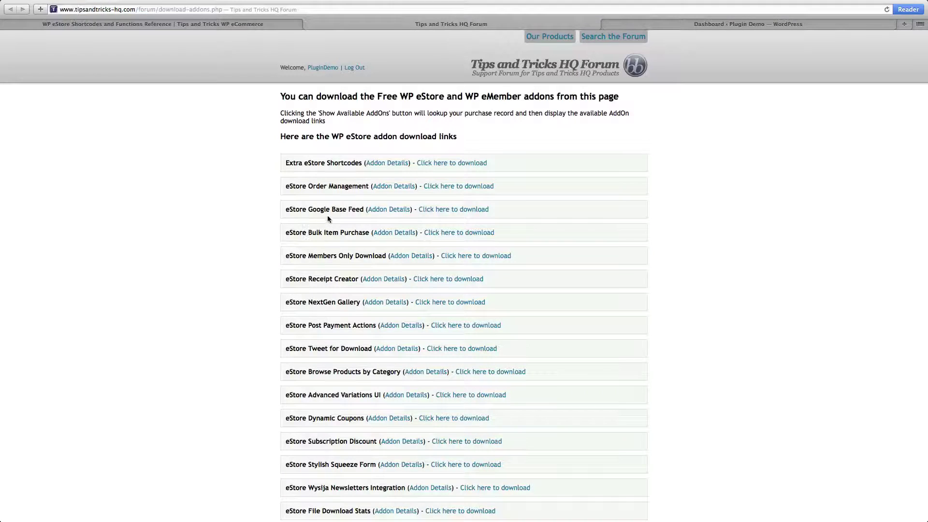
click(442, 163)
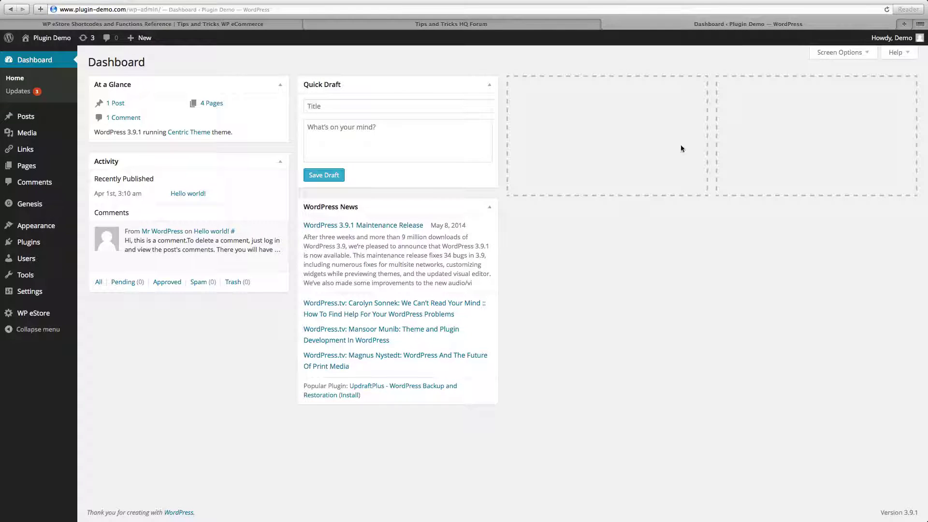
Upload eStore-extra-shortcodes.zip from Downloads as a new plugin and install it
mouse_move(49, 245)
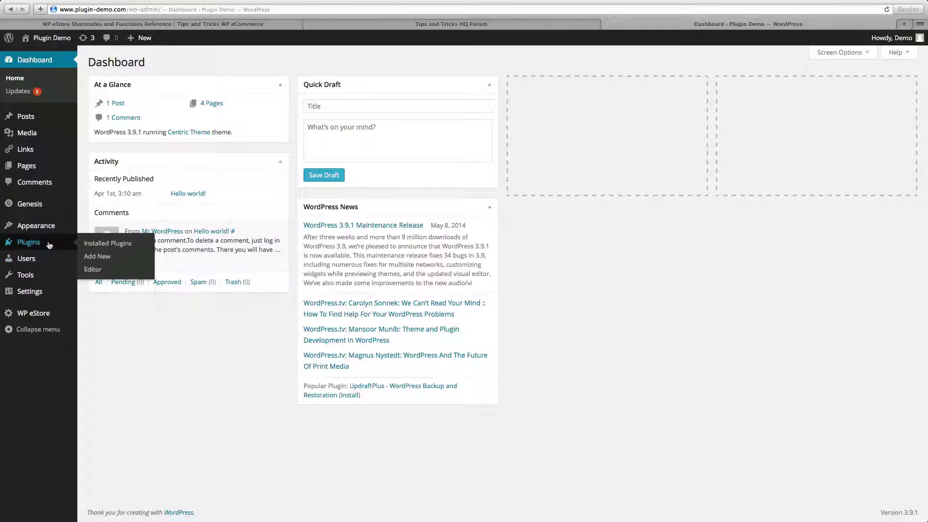
click(116, 261)
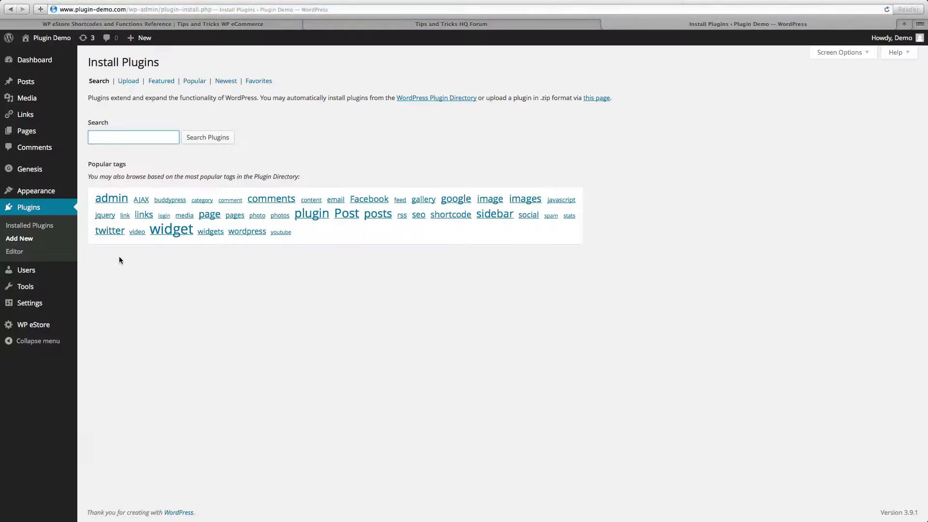
click(132, 86)
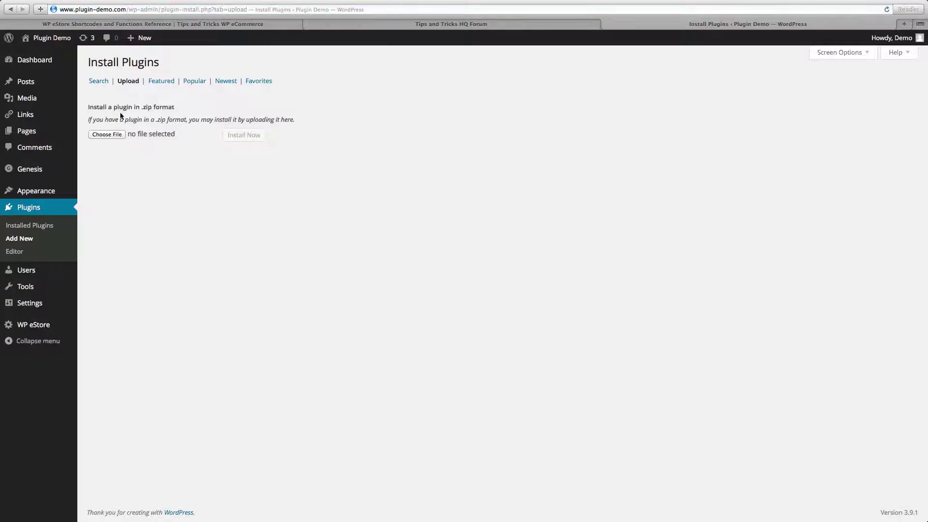
click(108, 136)
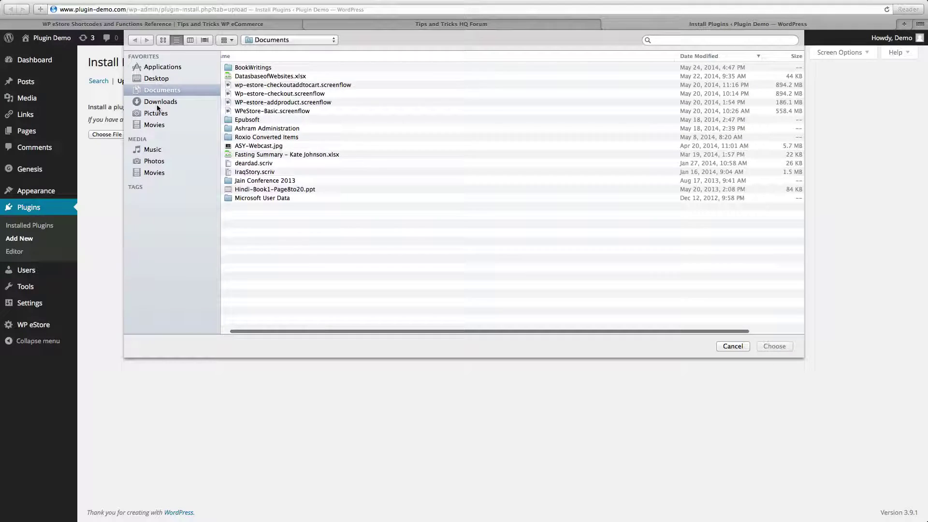
click(157, 102)
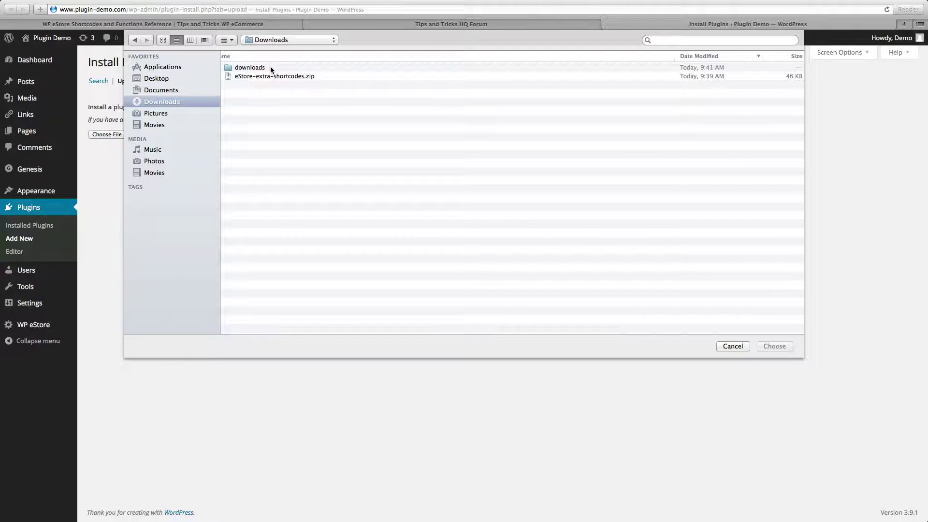
click(265, 80)
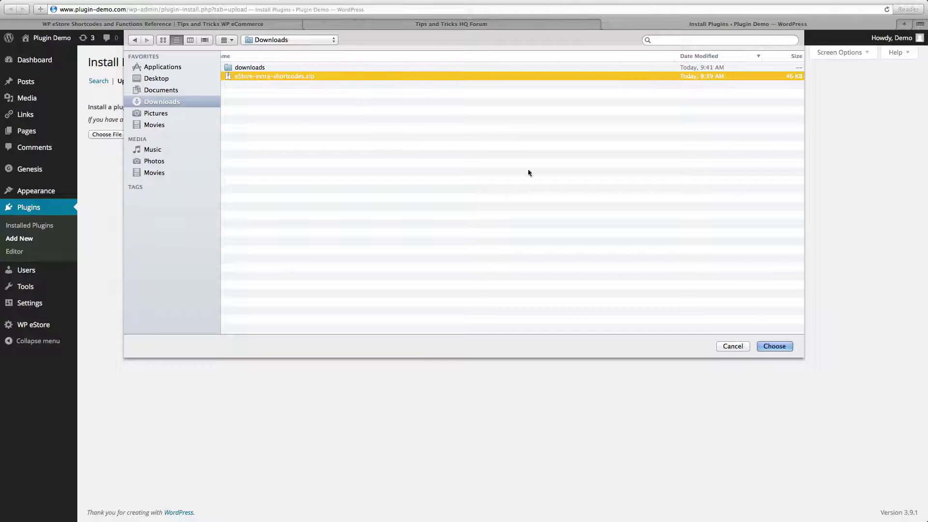
click(788, 347)
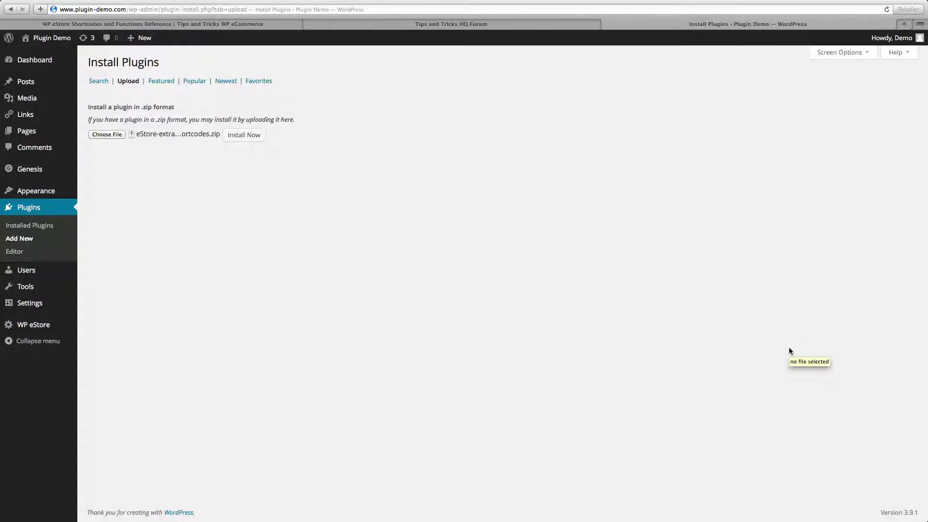
click(243, 135)
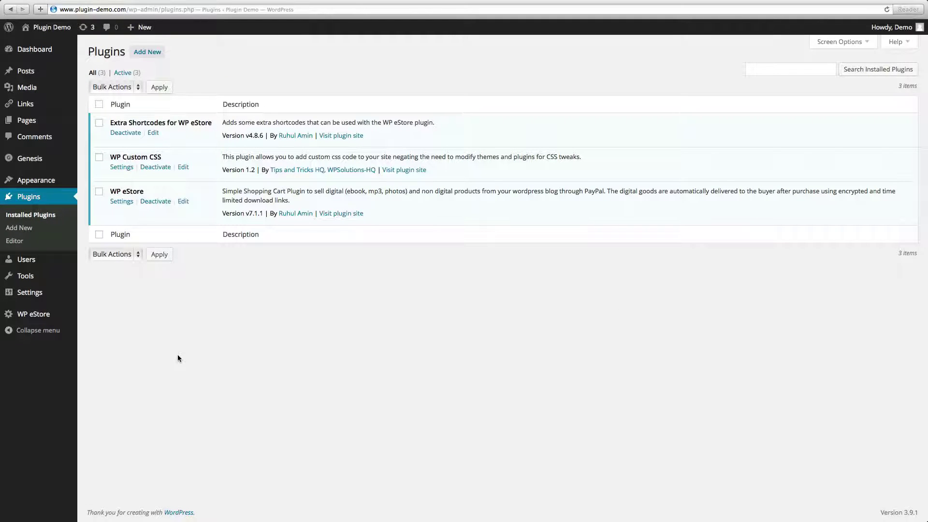
Check the eStore product IDs (3 and 4) in Manage Products, then show the Pages list
click(41, 320)
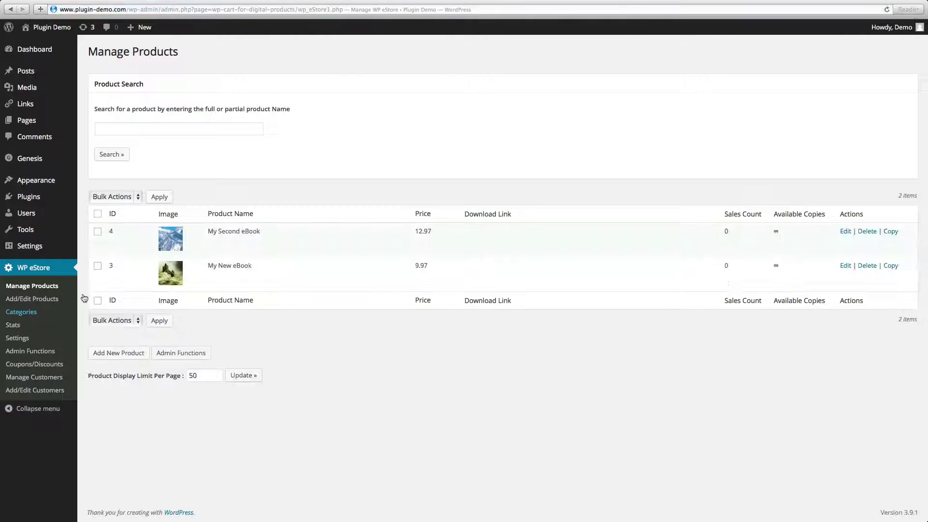
mouse_move(124, 241)
click(30, 124)
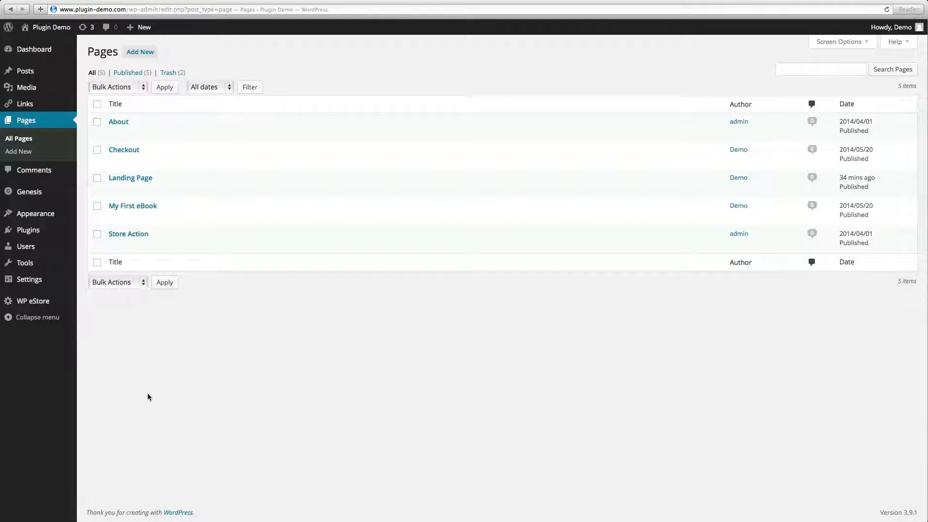
On the Landing Page, add and select the line 'CLICK HERE TO ORDER NOW!' below the price
click(131, 179)
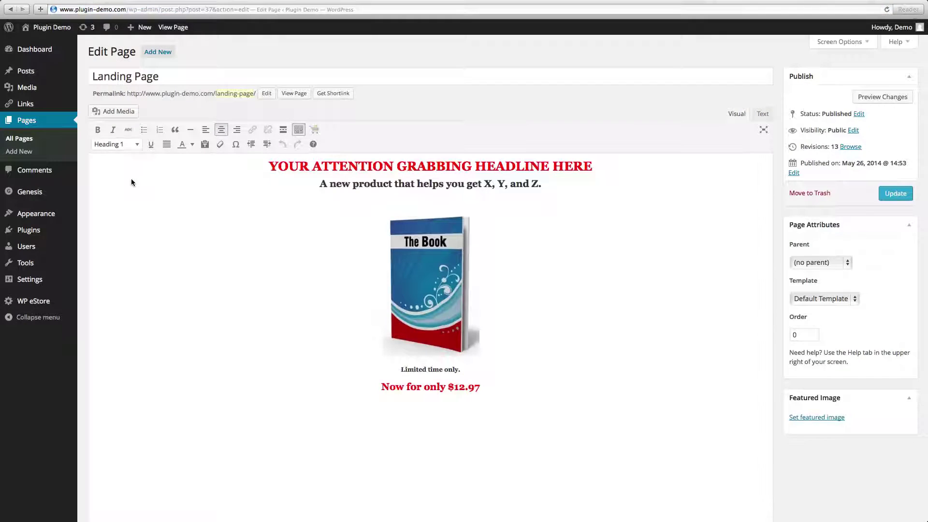
click(440, 417)
text(CLICK HERE TO ORDER NOW!)
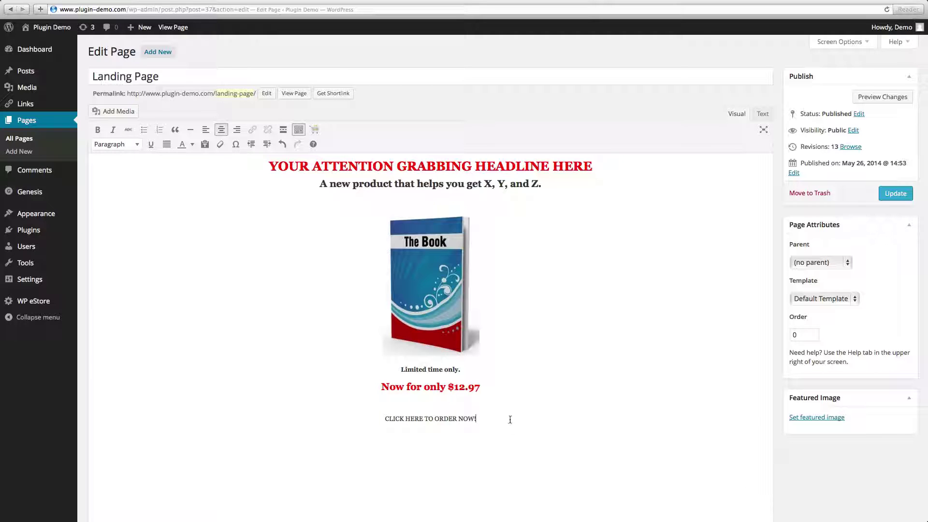
drag(477, 418, 385, 419)
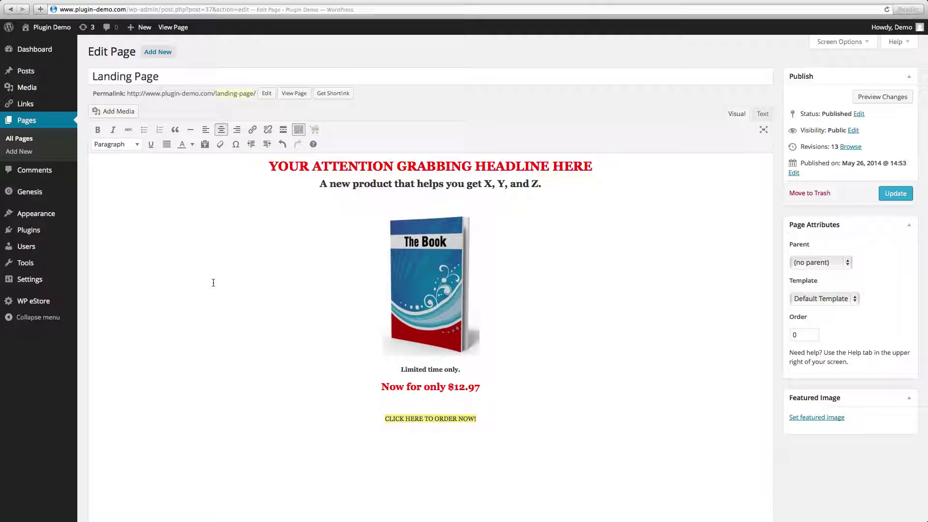
click(252, 130)
click(436, 254)
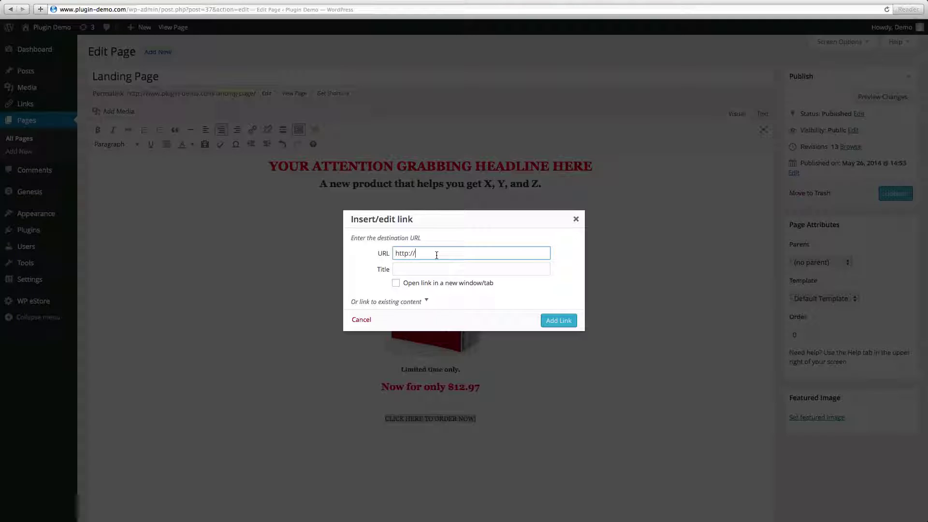
text(www.plugin-demo.om)
key(BackSpace)
key(BackSpace)
text(com/)
text(?wp_eStore_add_to_cart=3)
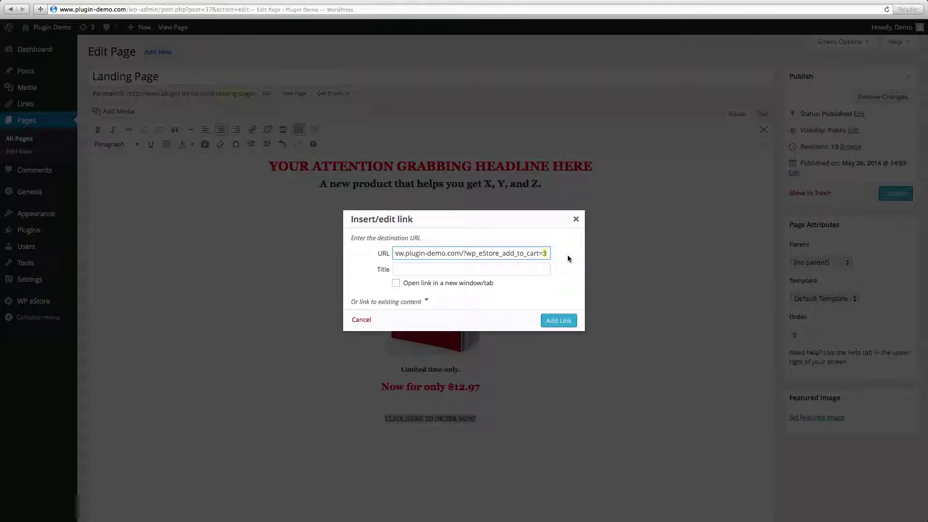
key(BackSpace)
text(3)
click(563, 324)
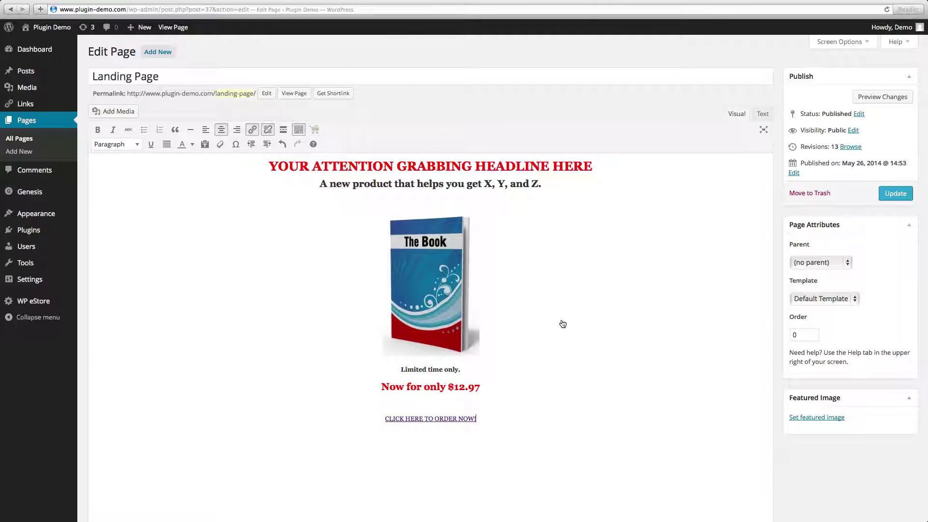
Update the Landing Page and view it live
click(890, 193)
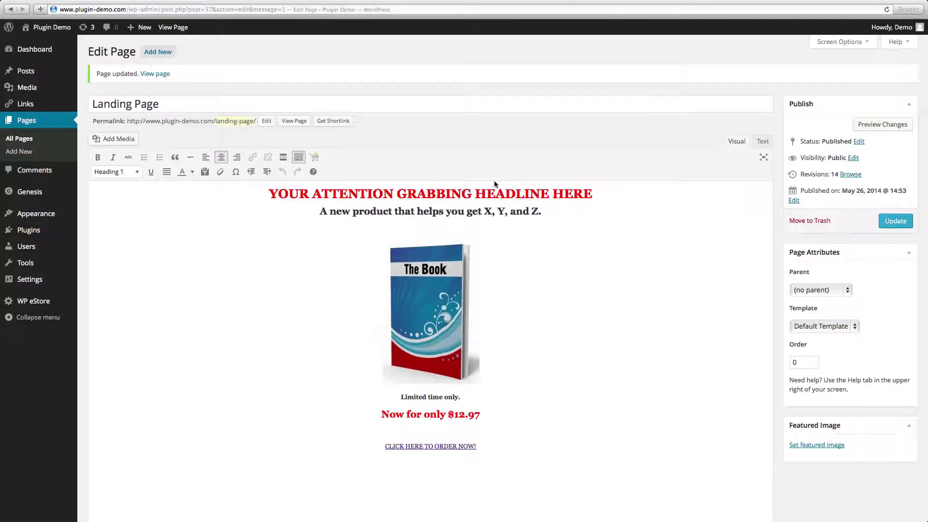
click(295, 122)
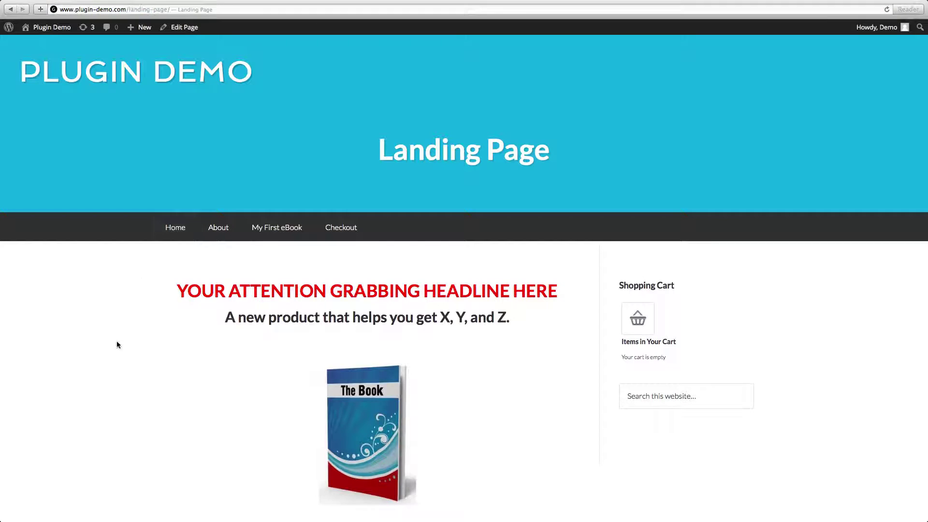
scroll(110, 356, down, 4)
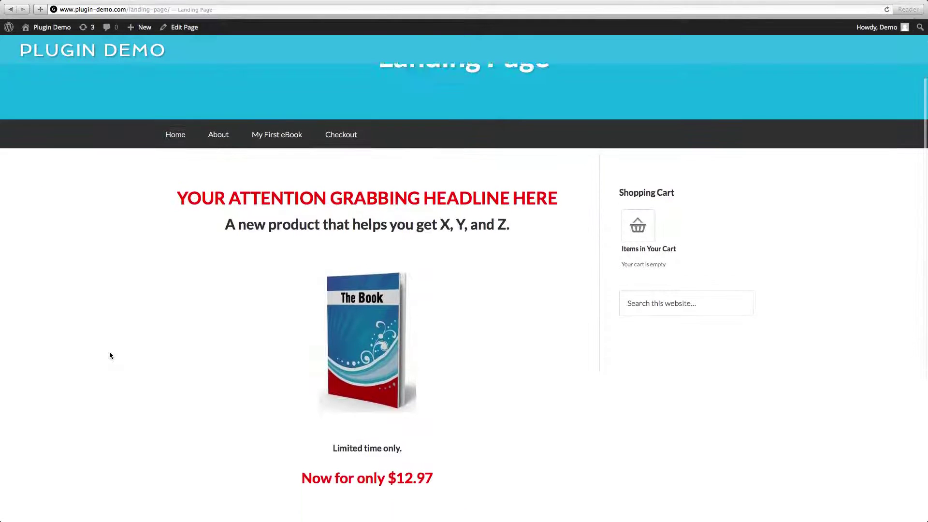
scroll(110, 355, down, 5)
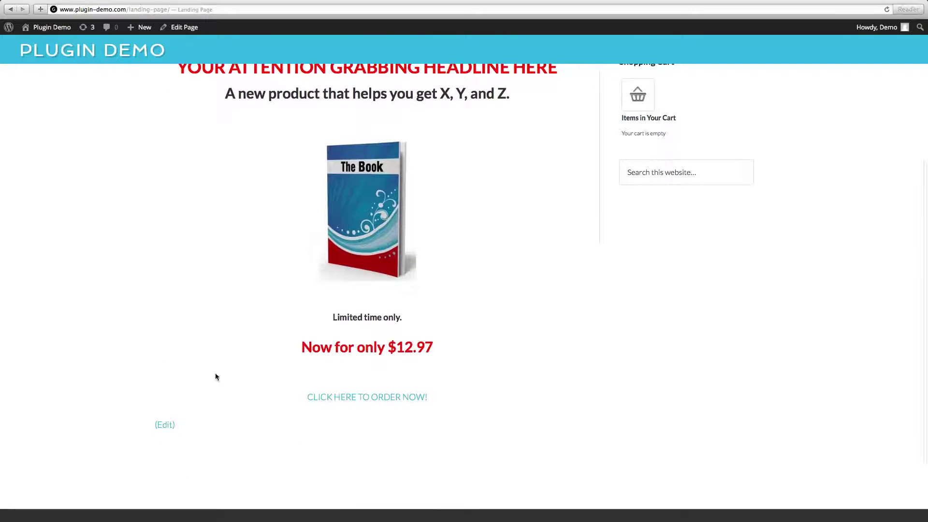
Follow the order link to confirm My New eBook reaches the checkout cart, then go back
click(375, 402)
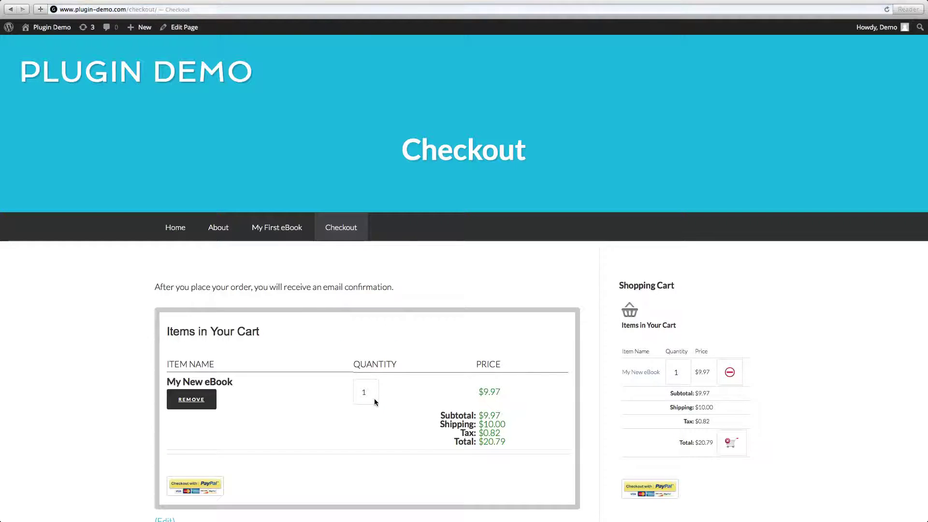
scroll(374, 400, down, 5)
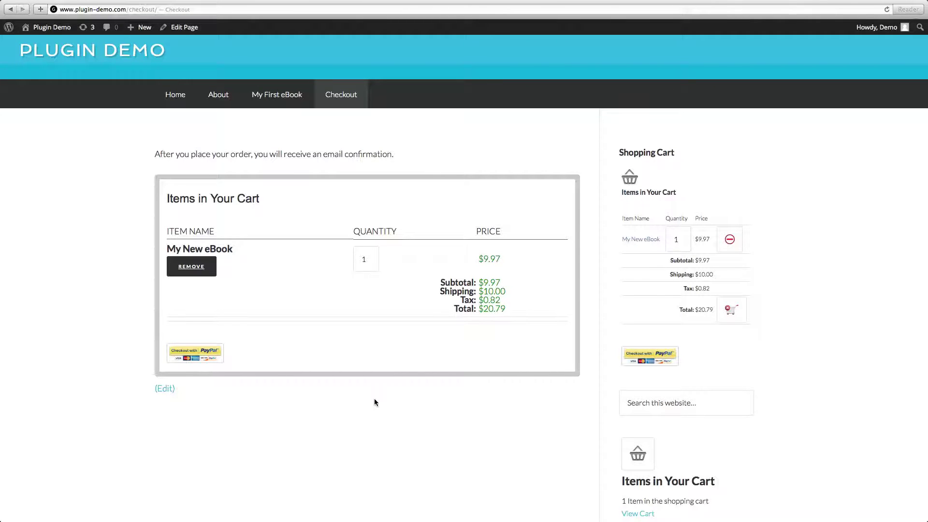
scroll(374, 402, up, 2)
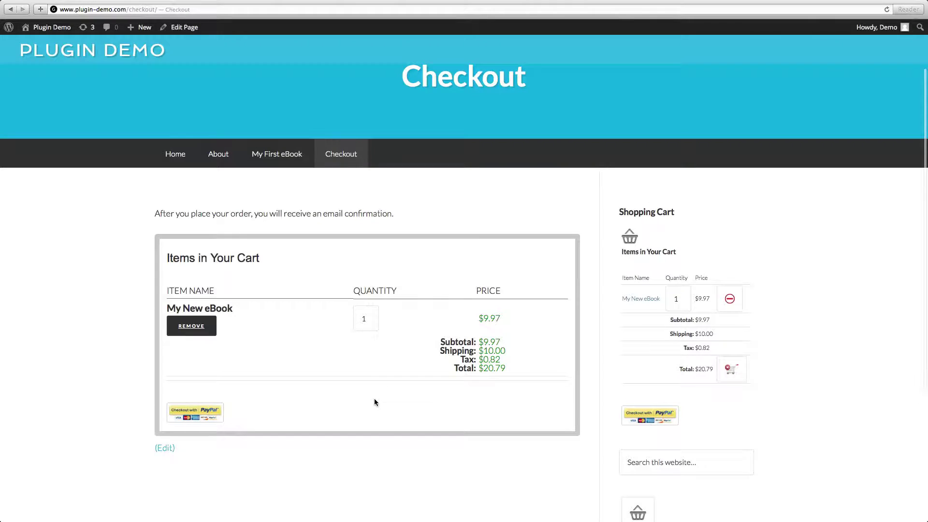
click(10, 9)
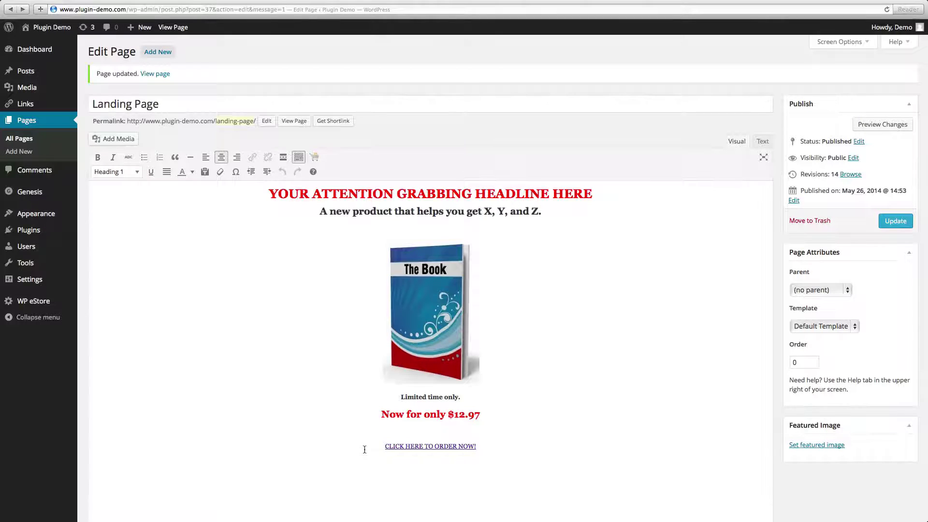
Remove the CLICK HERE TO ORDER NOW! text and pick the Order Now image from the media library
drag(364, 449, 492, 452)
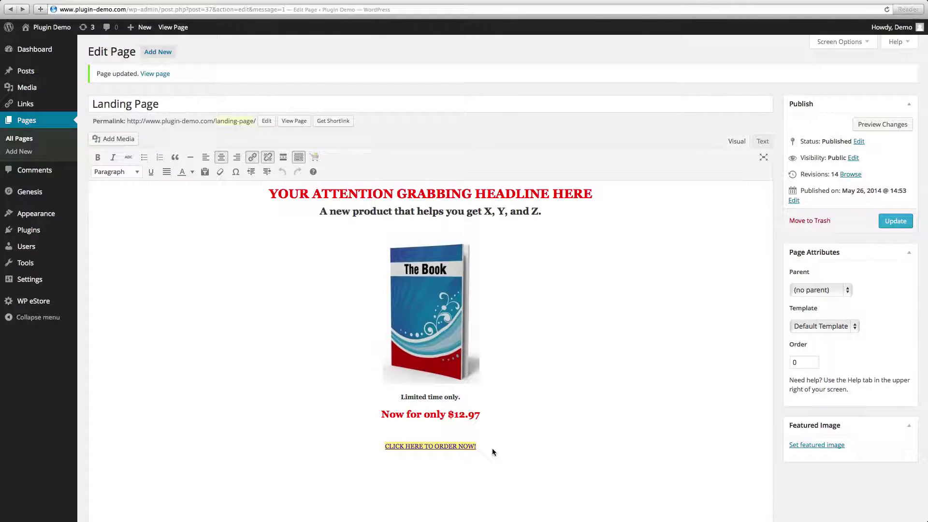
key(BackSpace)
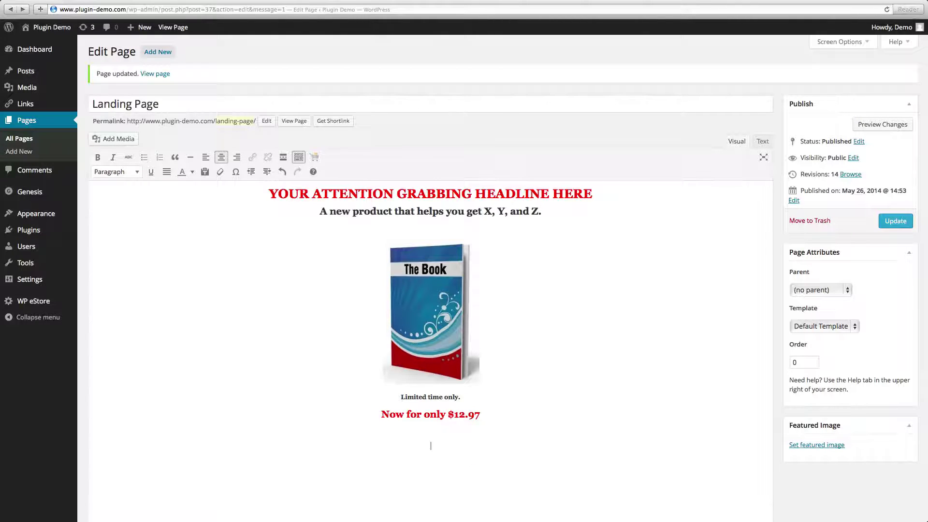
click(123, 139)
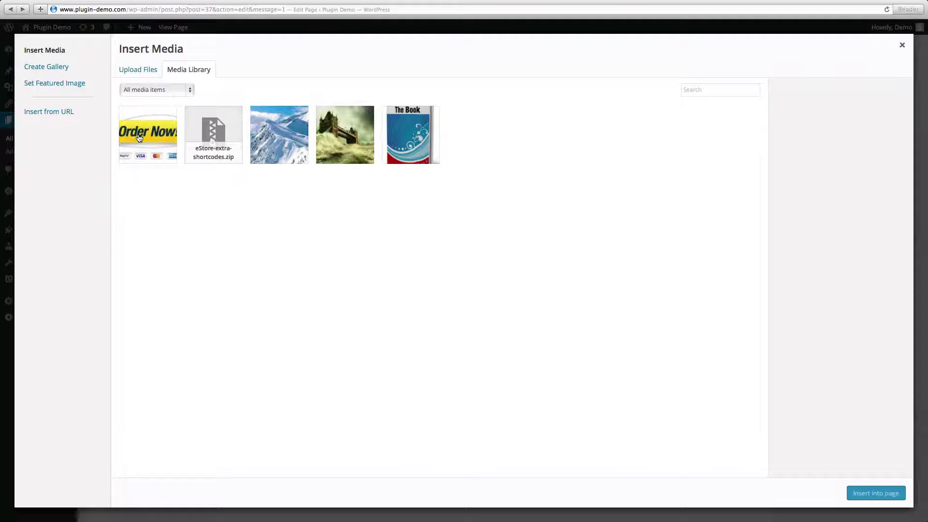
click(139, 138)
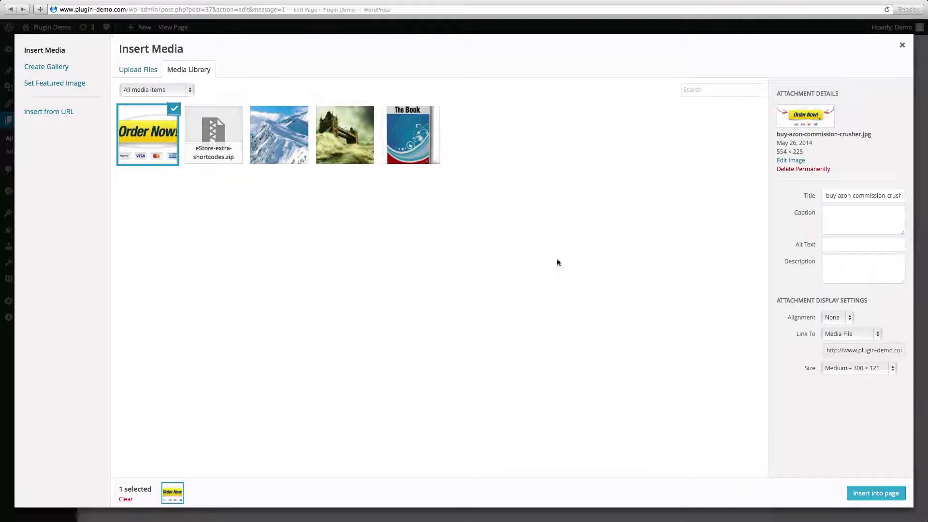
click(834, 334)
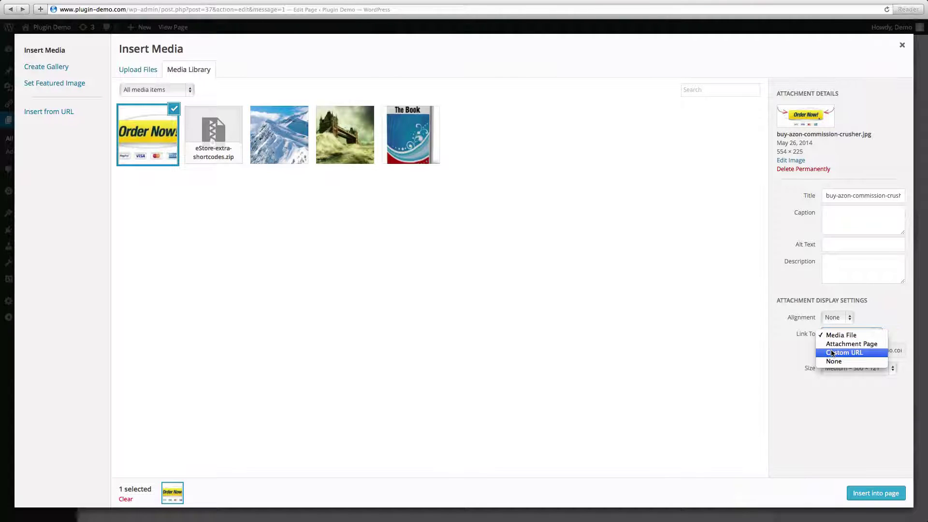
click(832, 352)
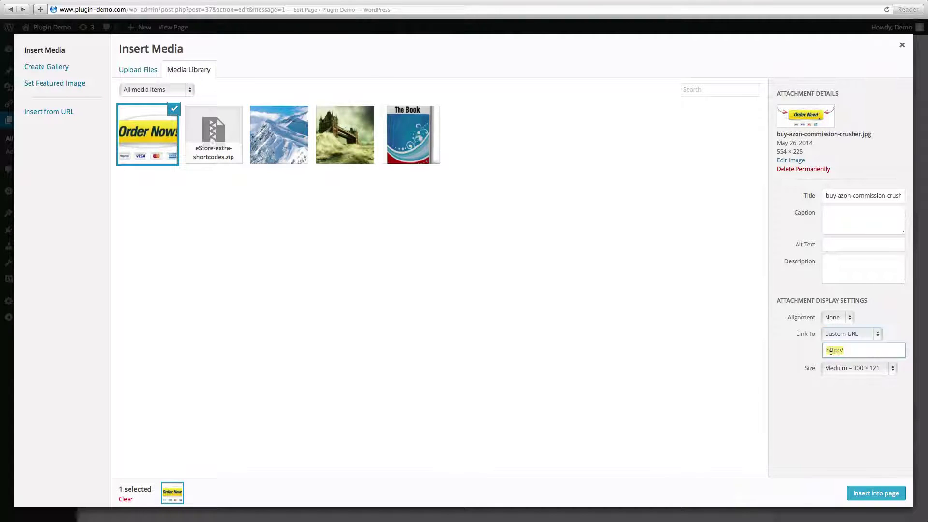
click(854, 351)
text(www.plugin)
text(-demo.com)
text(/?wp_eStore_add_to_cart=3)
drag(827, 351, 920, 396)
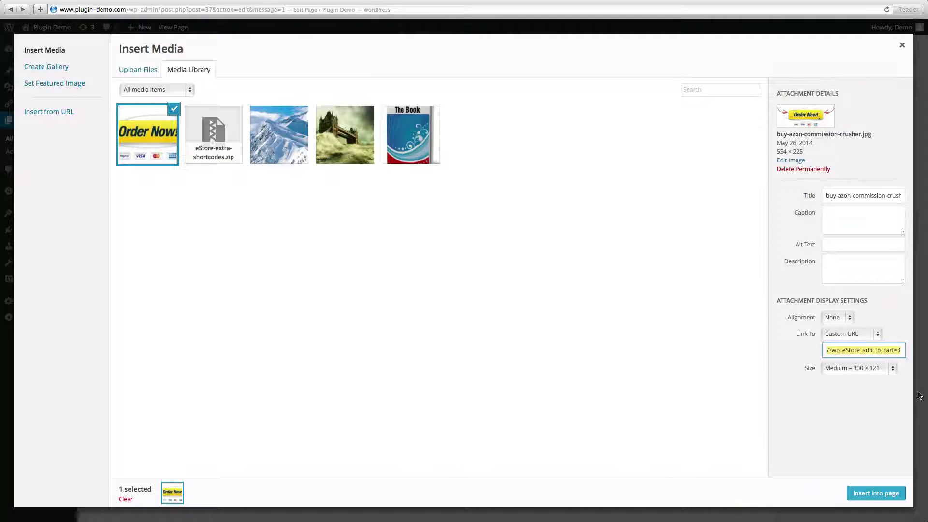
key(Right)
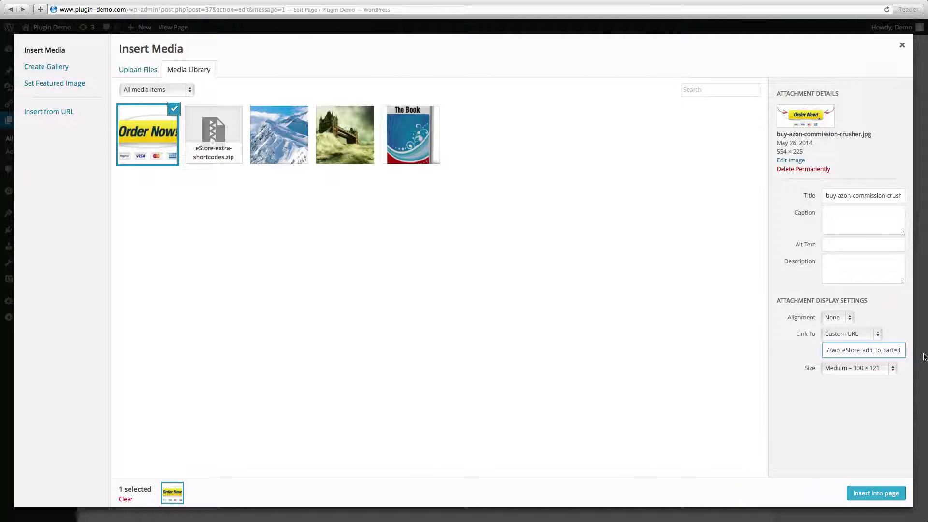
key(BackSpace)
text(4)
click(870, 494)
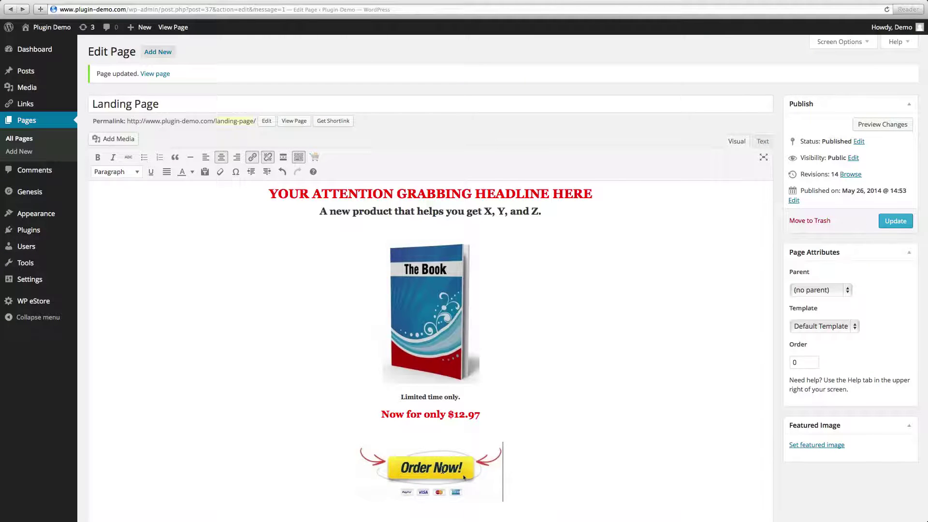
Update the landing page and open it live
scroll(547, 458, down, 2)
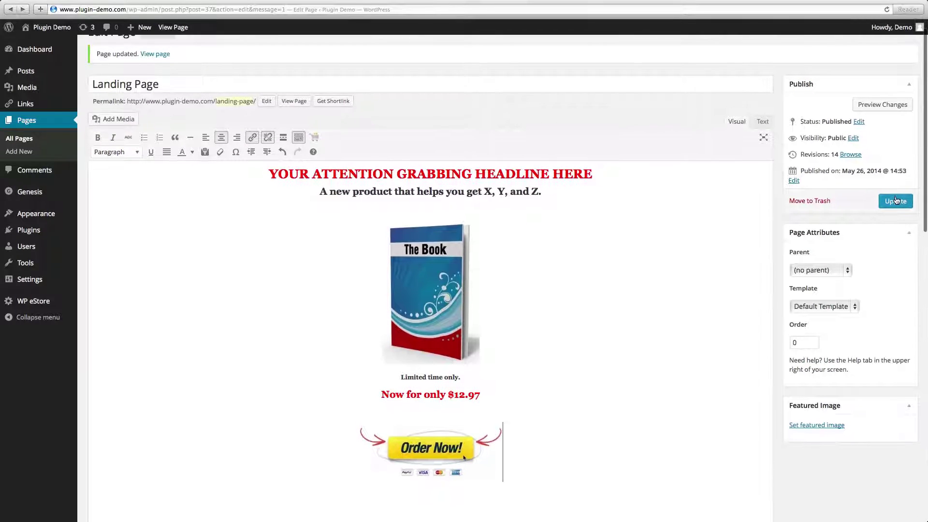
click(895, 201)
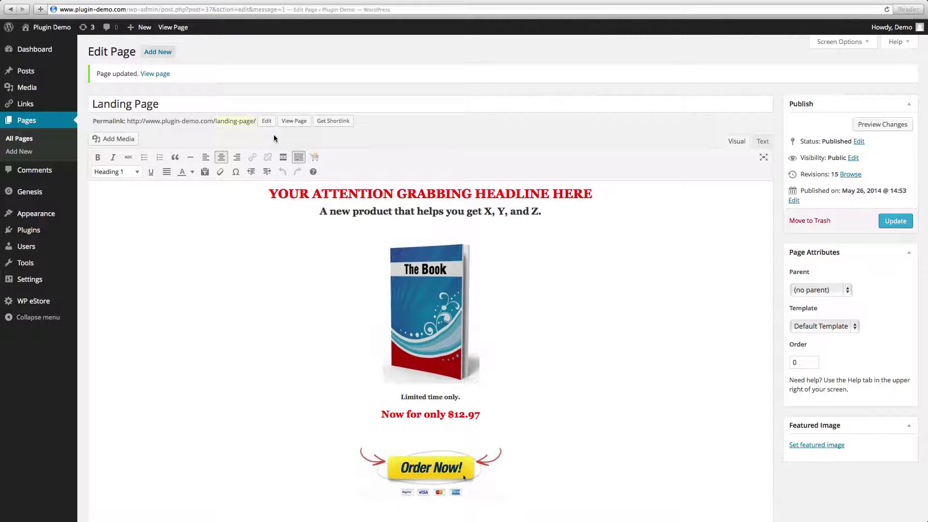
click(294, 121)
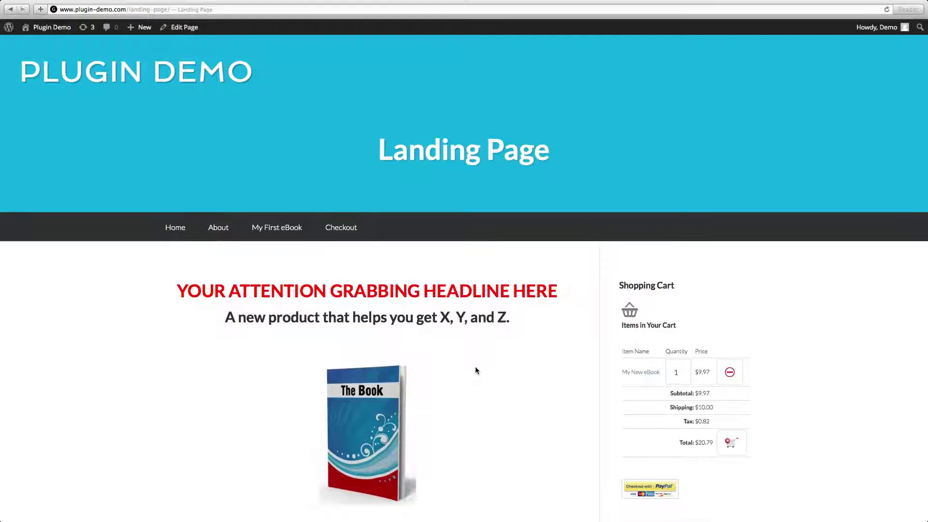
Follow the Order Now image to confirm My Second eBook appears in the checkout cart
scroll(476, 370, down, 3)
scroll(476, 370, down, 6)
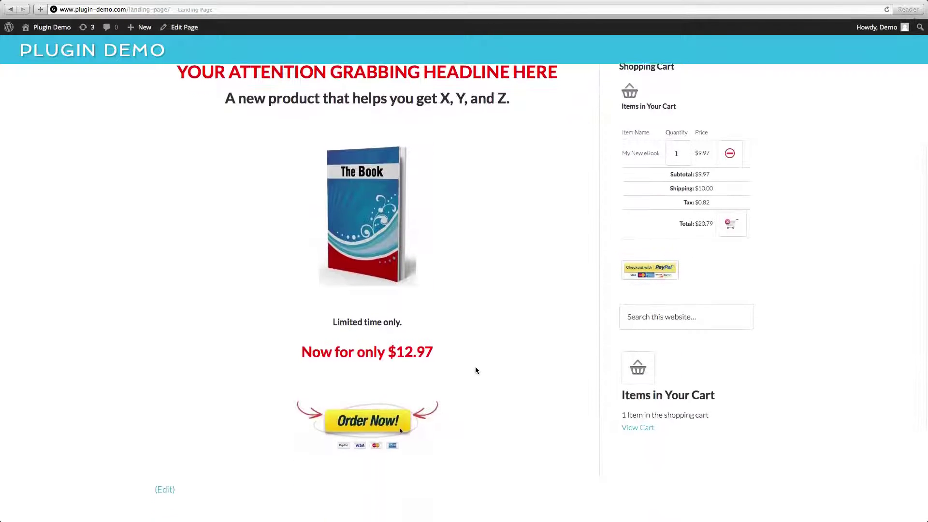
click(372, 424)
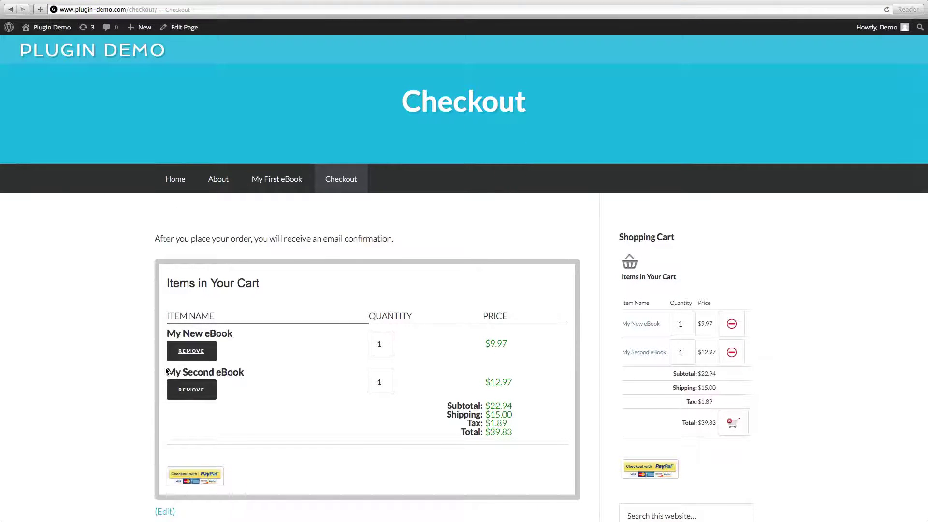
drag(166, 372, 271, 373)
Scroll the blank Add New Page editor
scroll(328, 428, down, 3)
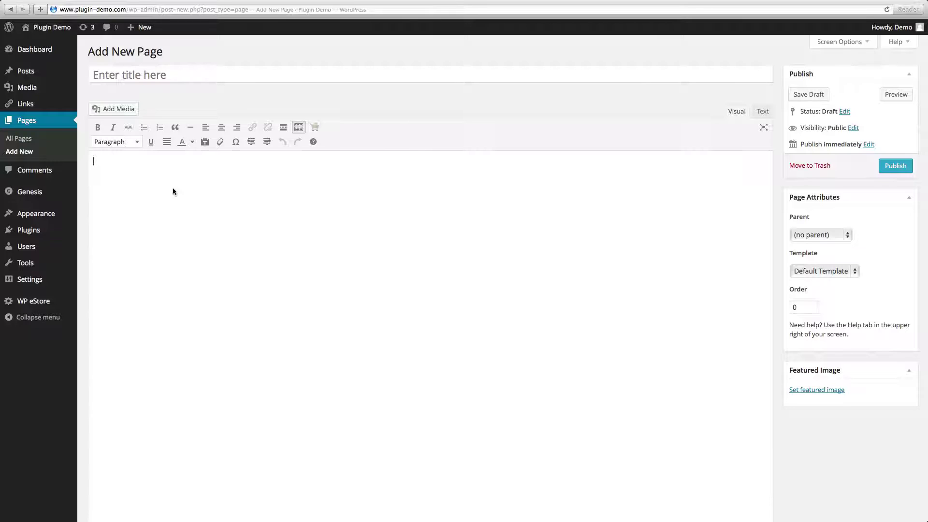
In the Text tab, add a CLICK HERE TO BUY NOW link to plugin-demo.com/?wp_eStore_add_to_cart=4, then publish
click(761, 118)
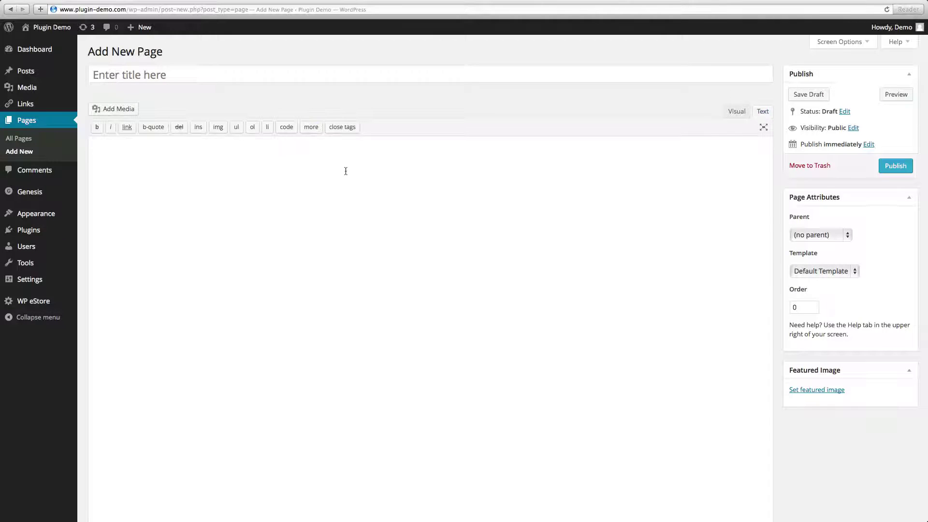
click(203, 165)
text(<)
text(a href="http://plugin-demo.com)
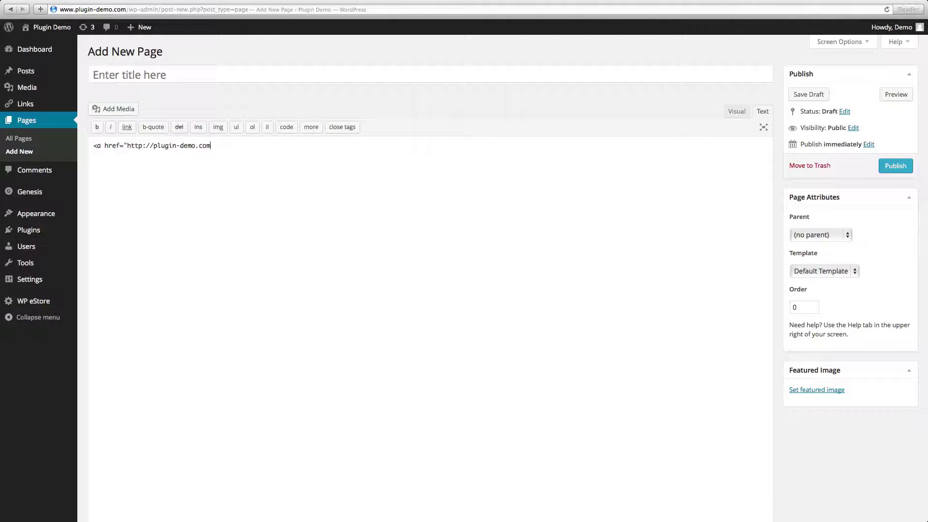
text(/?wp_eStore_add_to_cart=)
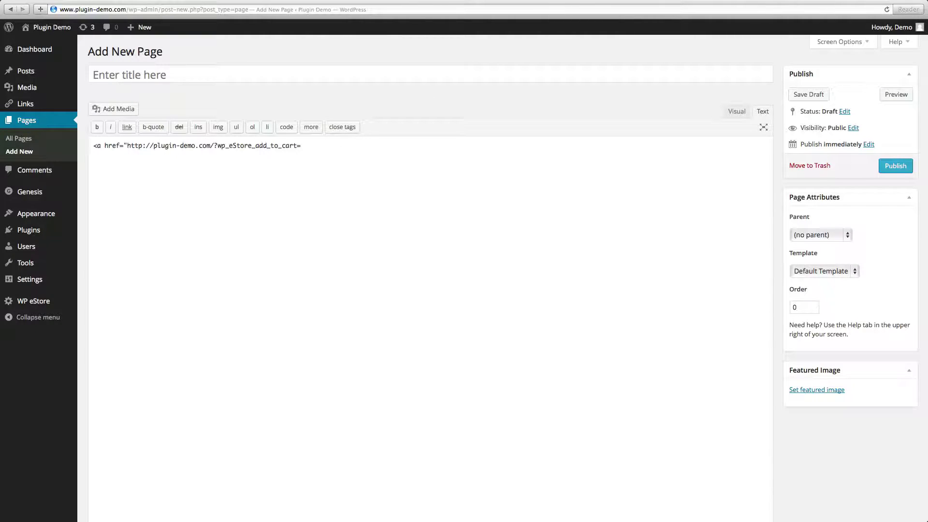
text(4">CLICK HERE TO BUY NO)
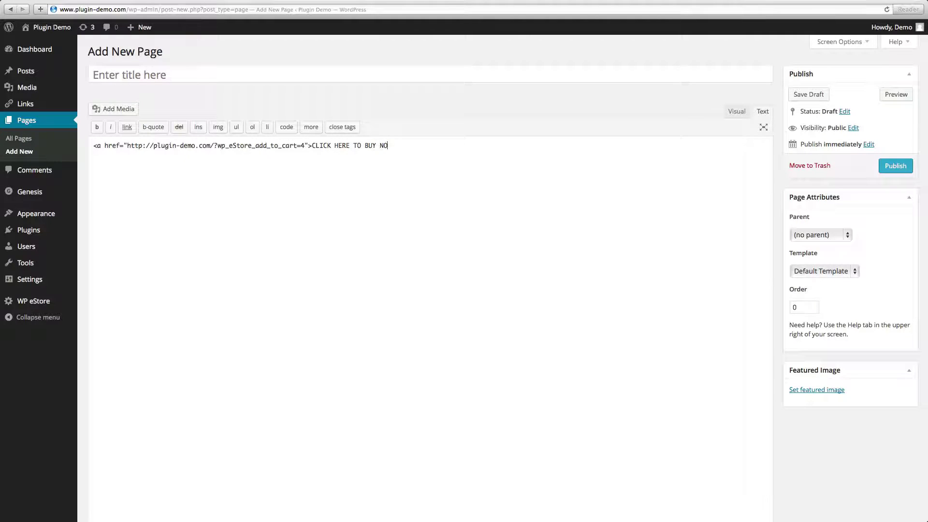
text(W<)
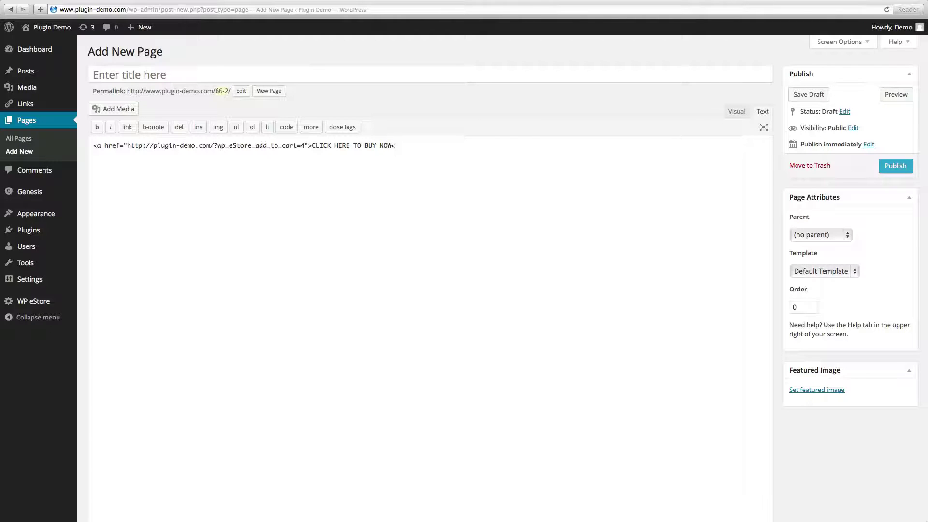
text(/a>)
click(734, 114)
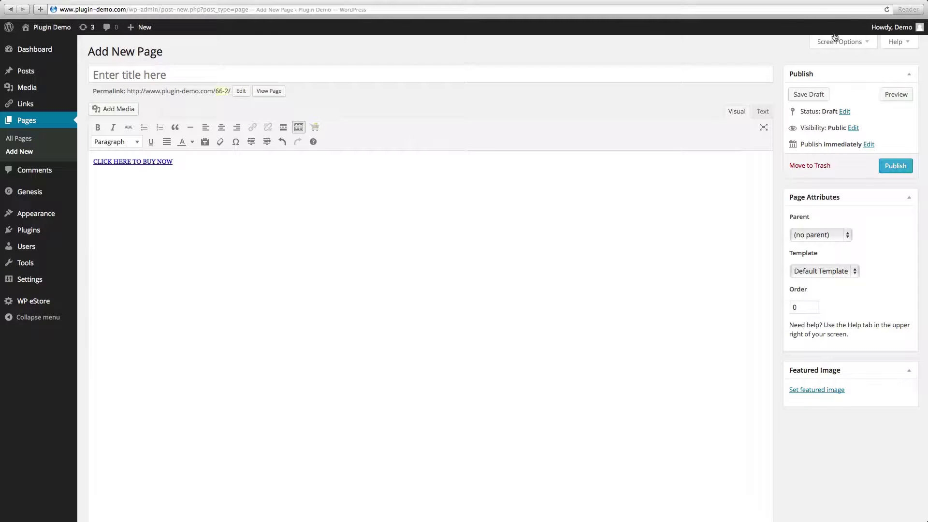
click(901, 169)
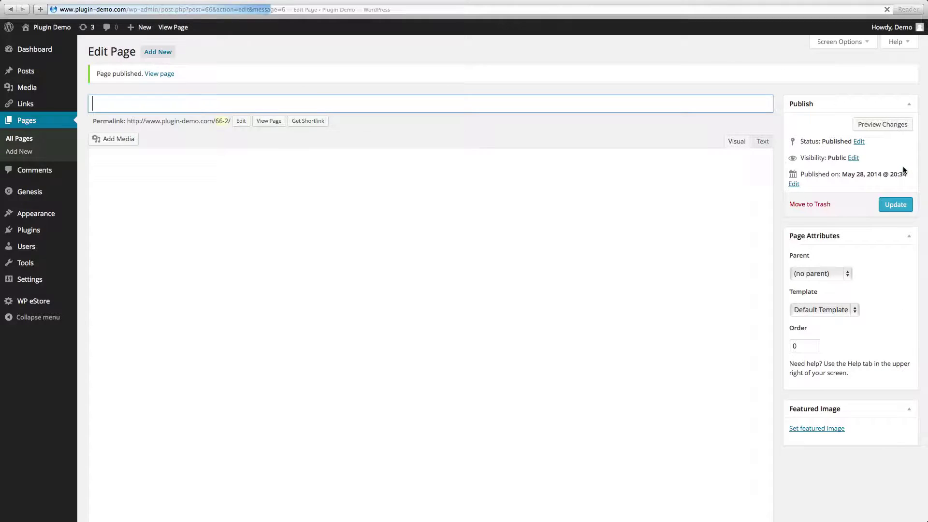
View the published page, follow its order link to the checkout cart, then reopen the page editor
click(265, 121)
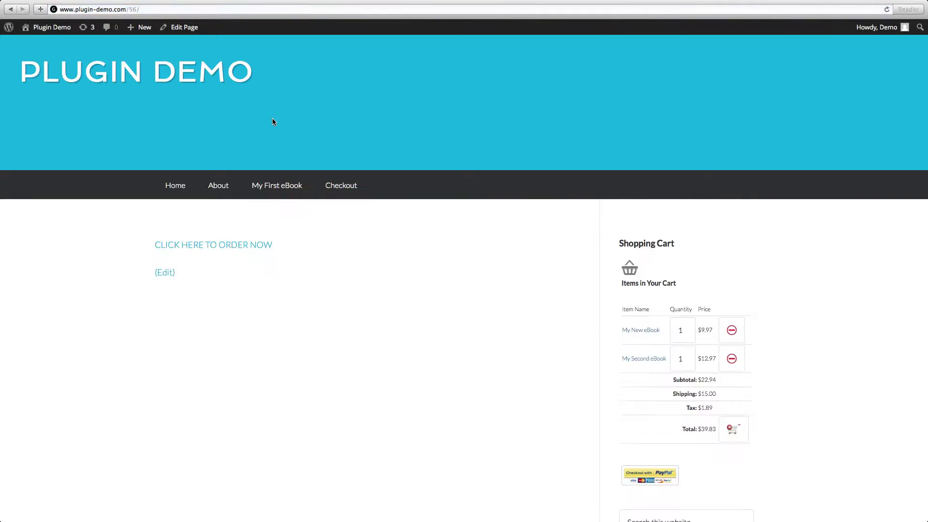
click(219, 247)
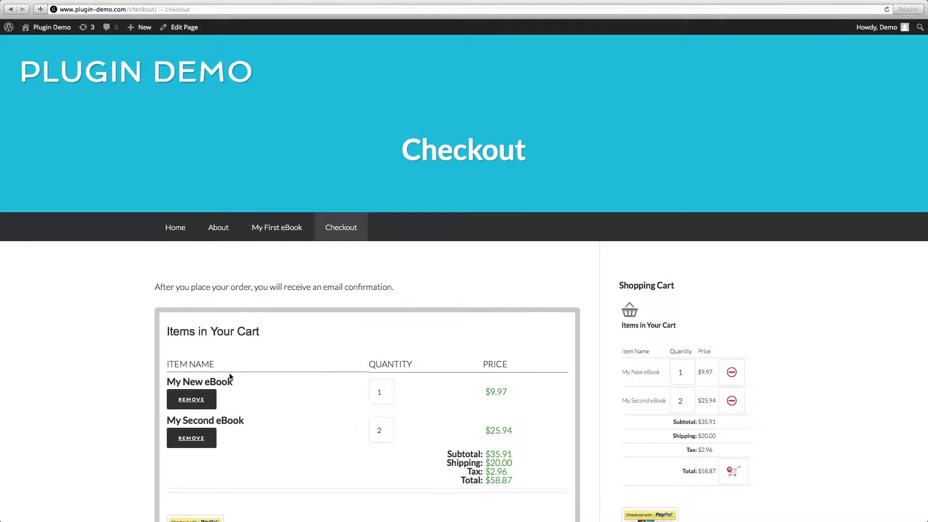
click(380, 392)
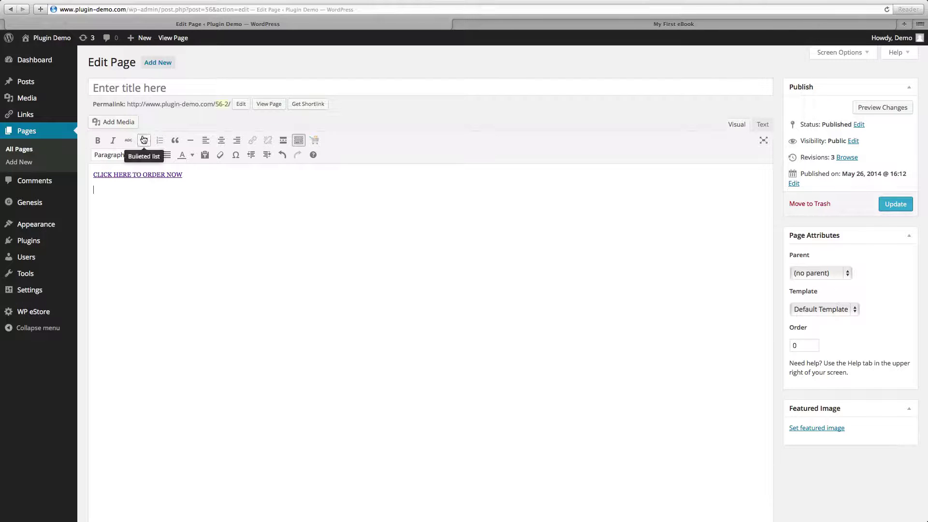
click(118, 121)
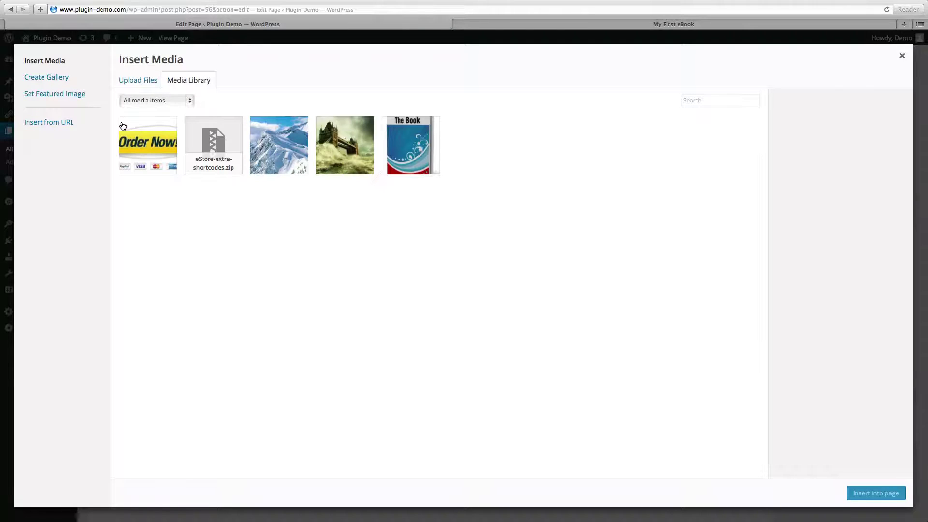
click(138, 149)
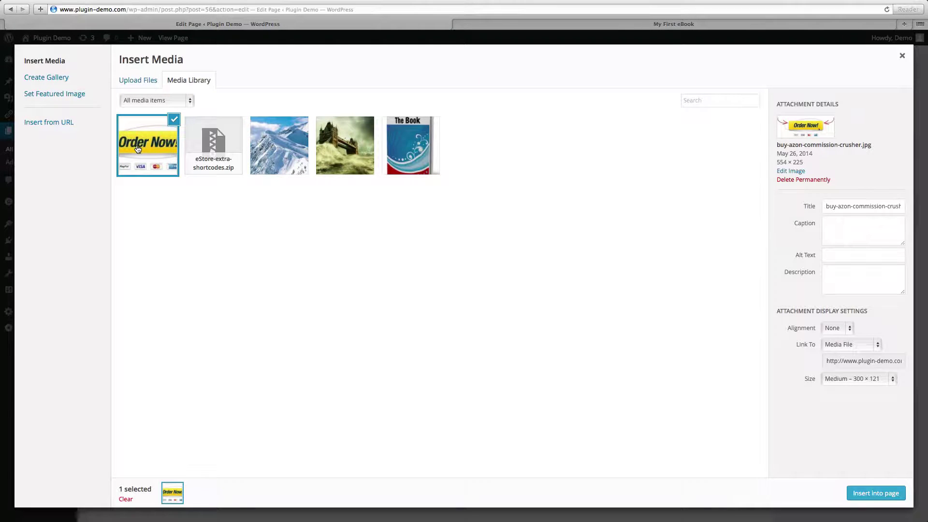
click(827, 365)
drag(827, 365, 924, 359)
key(super+c)
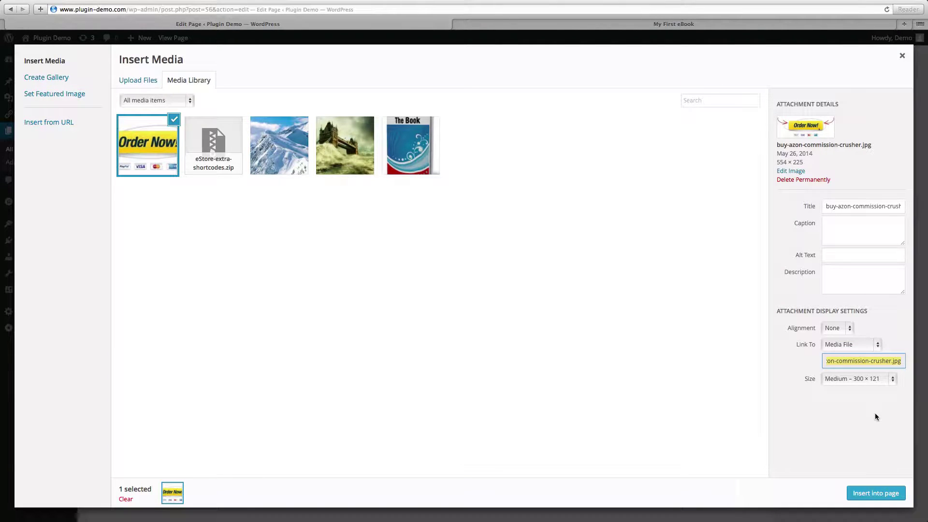
click(903, 57)
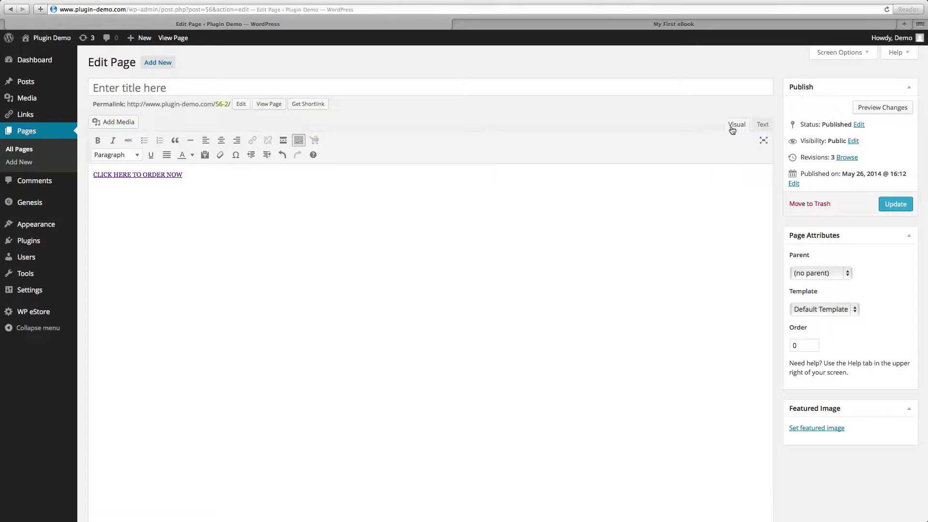
In the HTML source, replace the &nbsp; on line 2 with an <img src> tag of the Order Now image URL
click(763, 125)
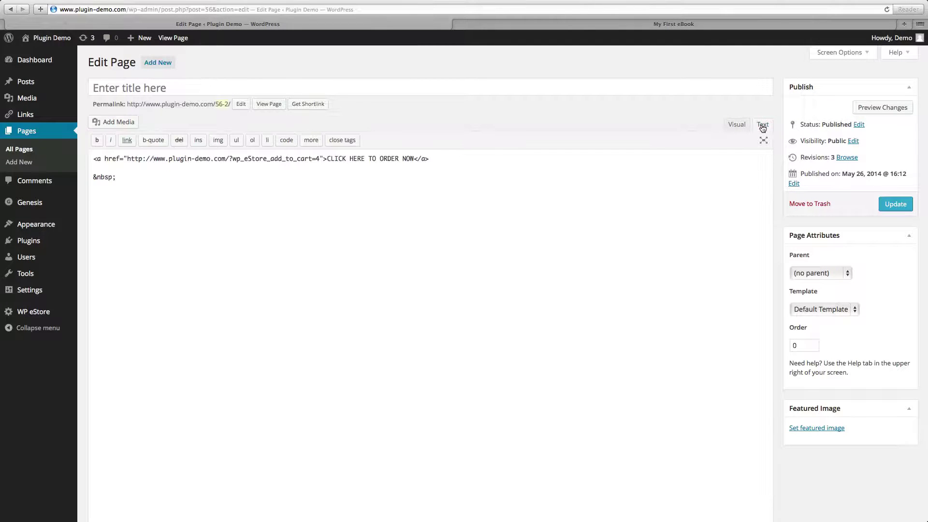
drag(133, 179, 76, 178)
key(BackSpace)
text(<img src=")
key(super+v)
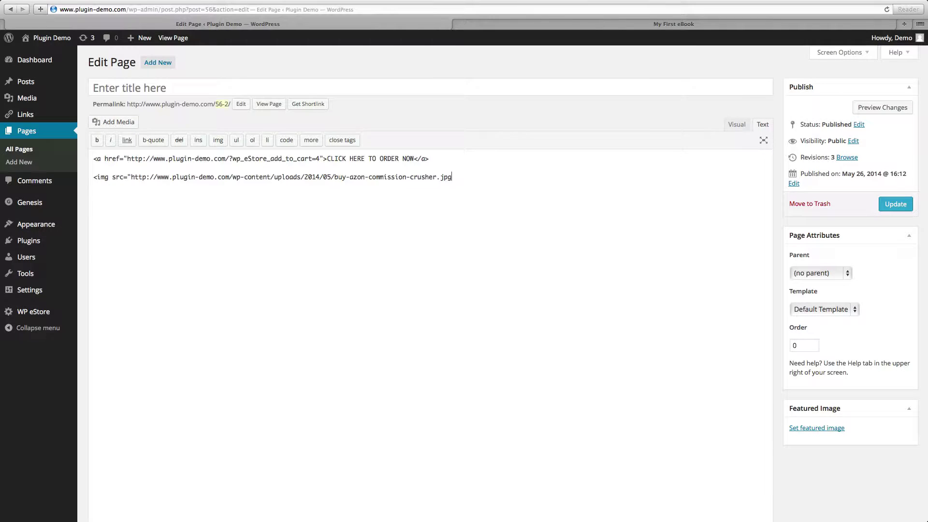
text("/>)
Wrap the image in a copy of the add-to-cart <a href> tag, close it with </a>, and update
drag(328, 161, 90, 159)
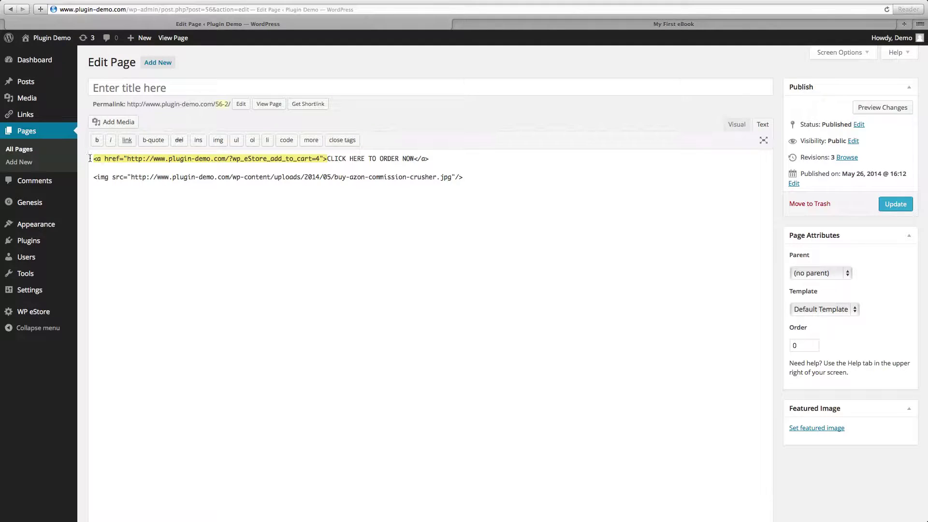
key(super+c)
click(95, 176)
key(super+v)
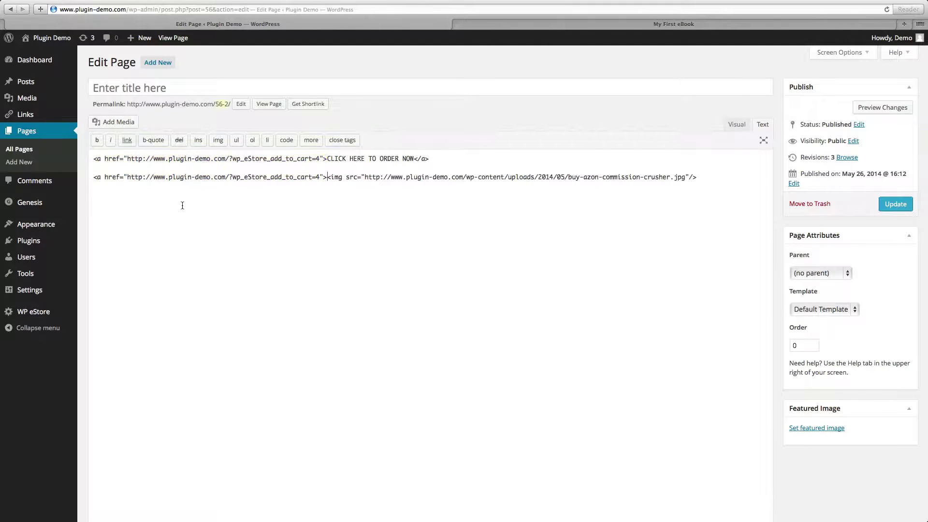
click(712, 178)
text(</a>)
click(888, 209)
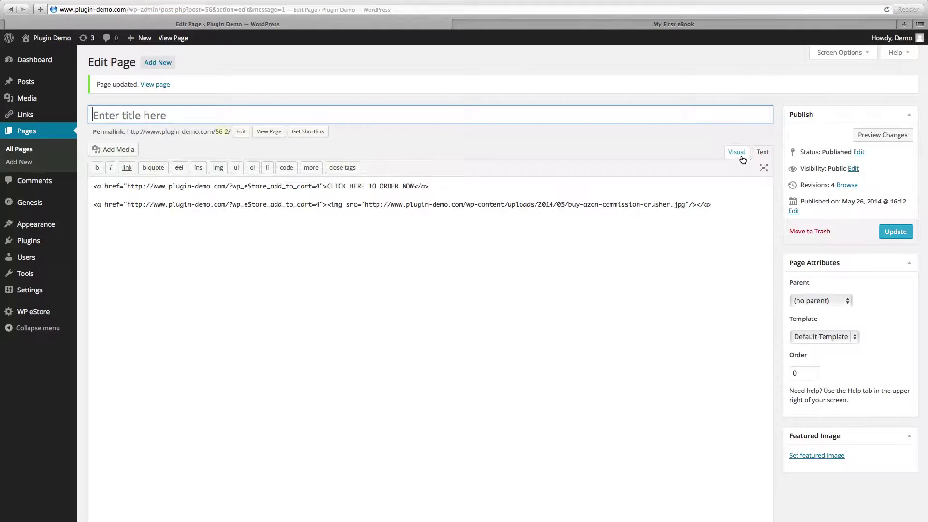
View the live page and click the Order Now image, putting My Second eBook in the checkout cart
click(742, 159)
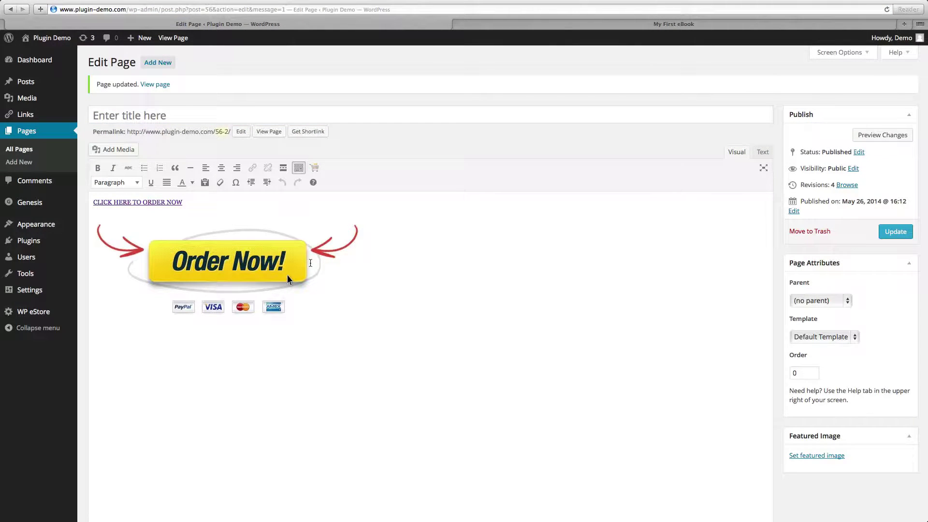
click(279, 137)
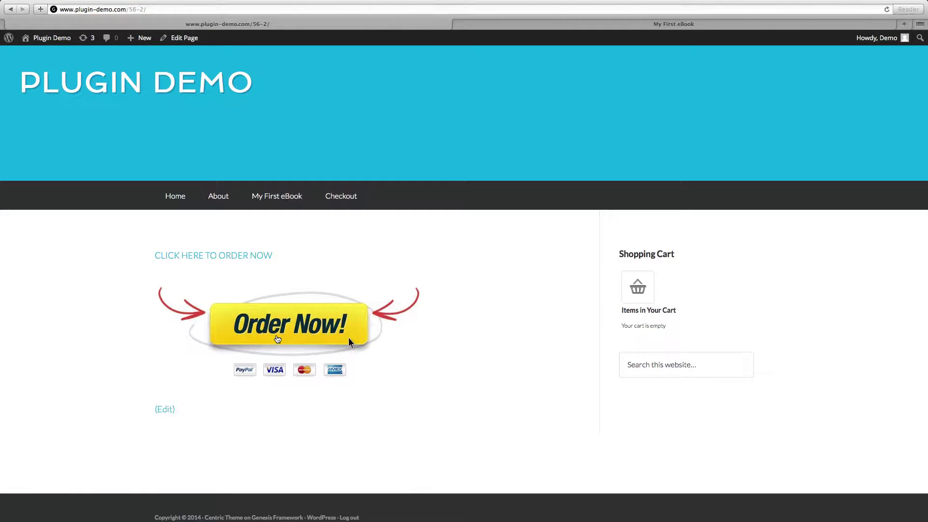
click(277, 336)
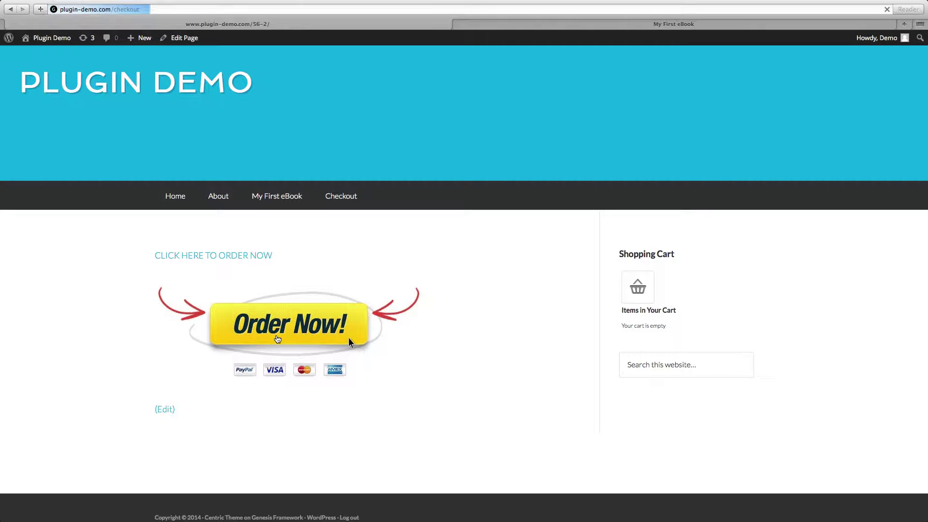
scroll(277, 337, down, 2)
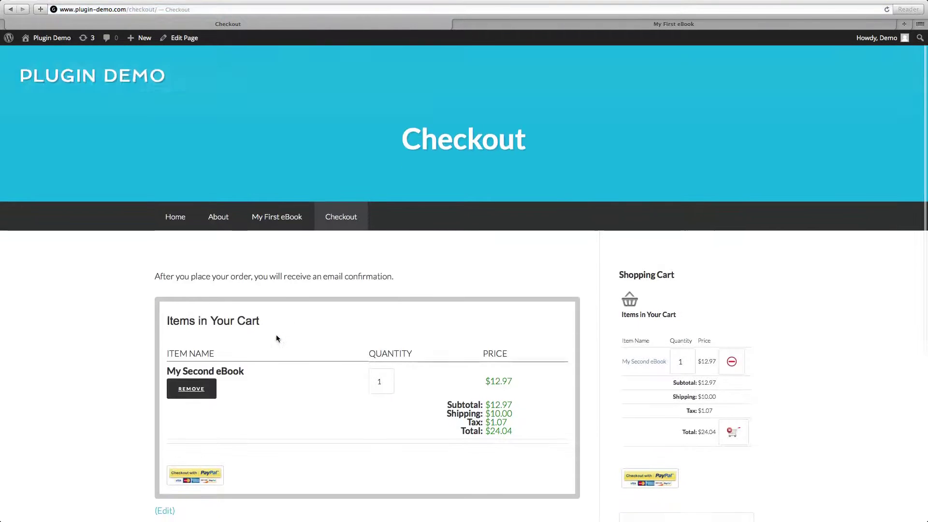
scroll(277, 334, down, 2)
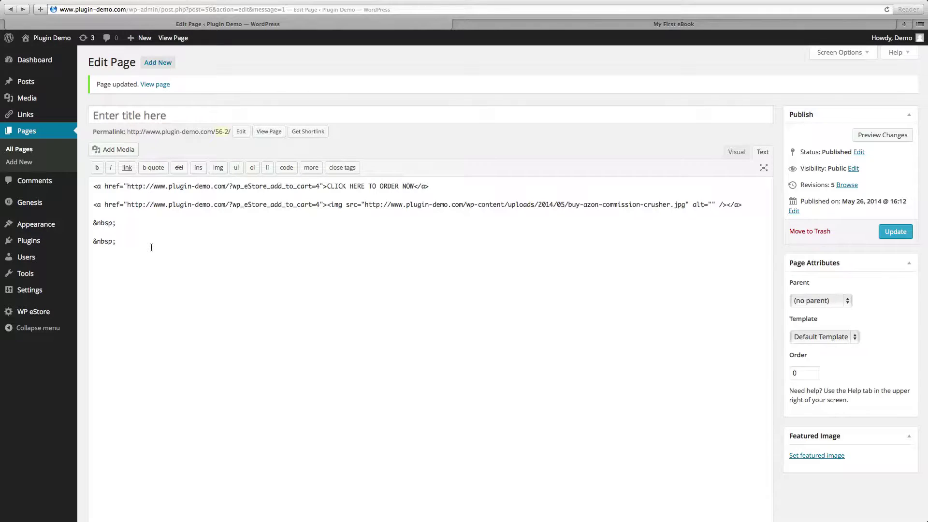
Replace the empty &nbsp; lines with a BUY NOW WITH PAYPAL link to ?wp_eStore_buy_now=3
drag(147, 250, 79, 224)
key(BackSpace)
text(<a href="http://www.pl)
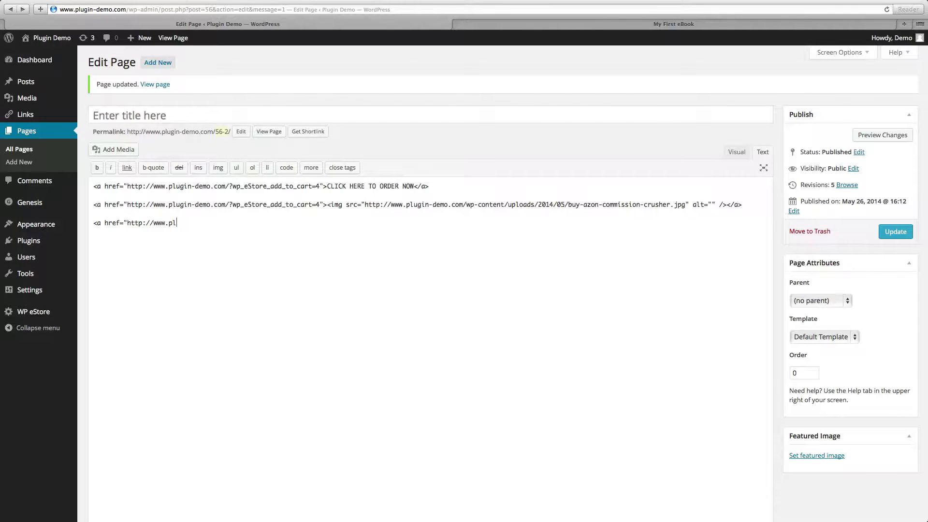
text(ugin-demo.com/)
key(super+v)
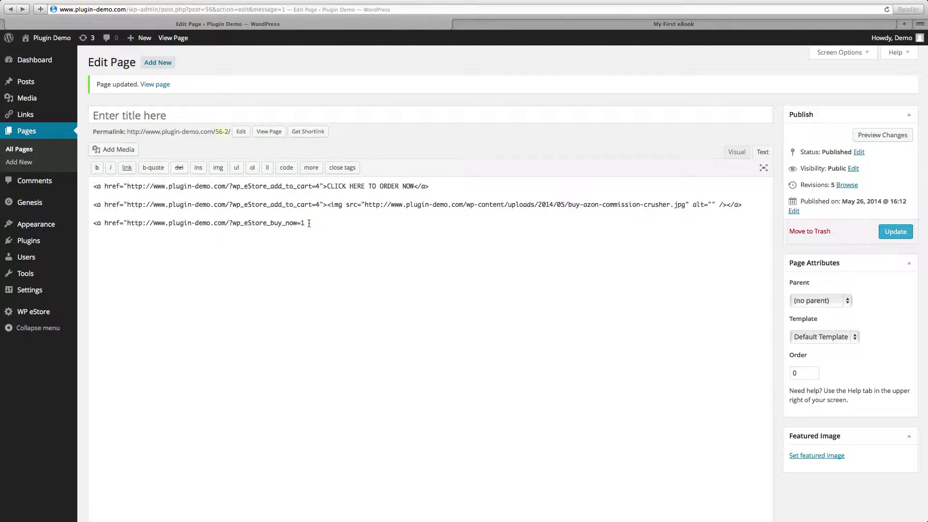
key(BackSpace)
text(3">BUY NOW WITH PAYPAL</a>)
Update the page, view it live, and remove My Second eBook from the Shopping Cart widget
click(737, 152)
click(131, 335)
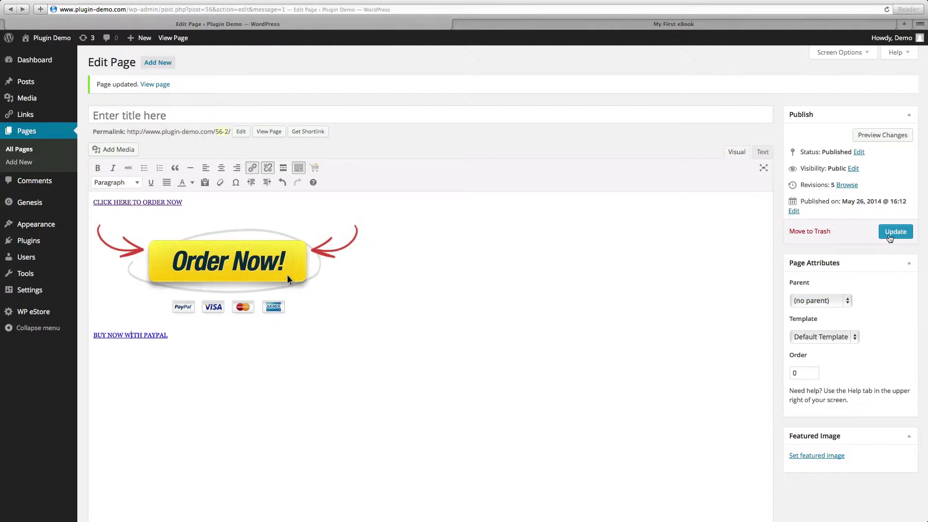
click(892, 232)
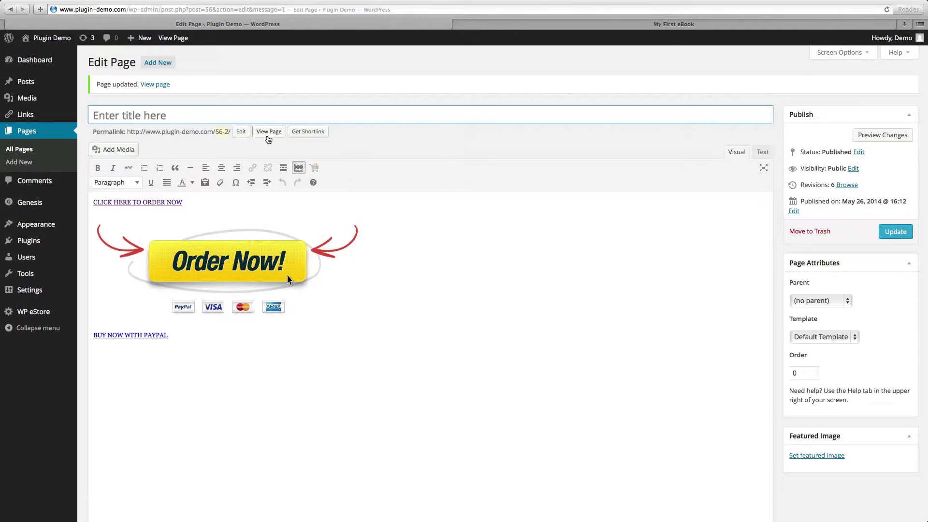
click(268, 132)
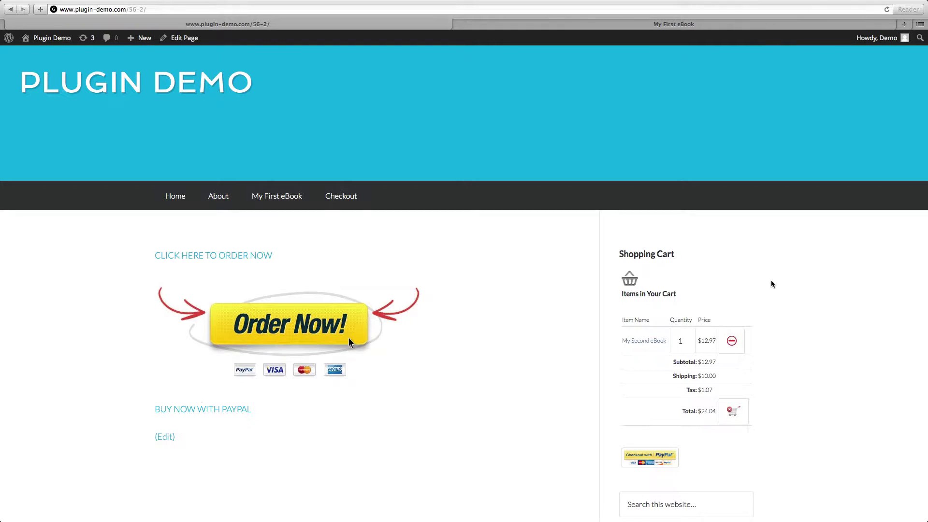
click(731, 341)
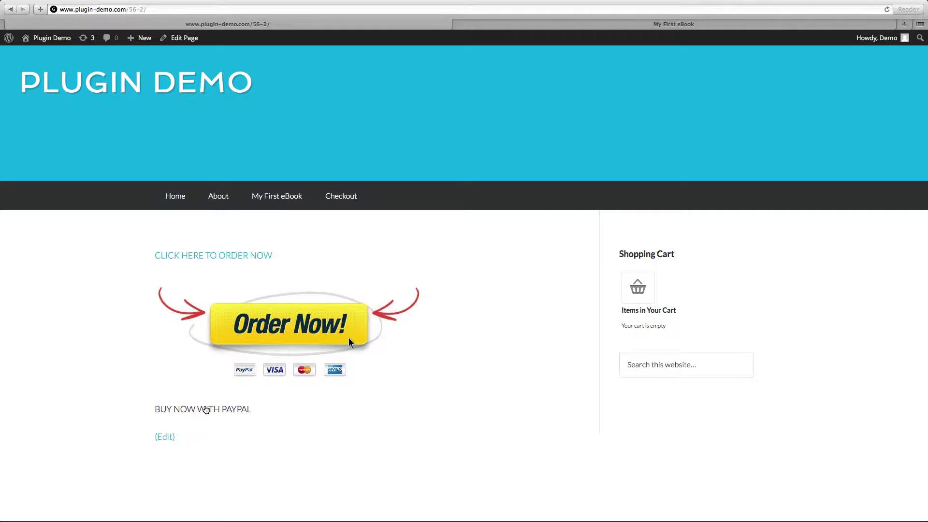
Follow the BUY NOW WITH PAYPAL link to the PayPal Sandbox summary for My New eBook, $20.79 USD
click(206, 410)
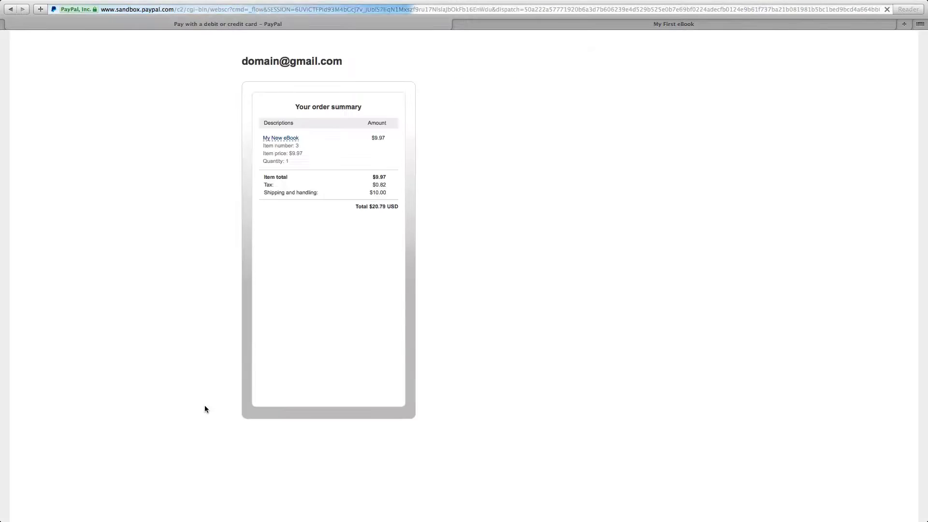
scroll(205, 409, up, 3)
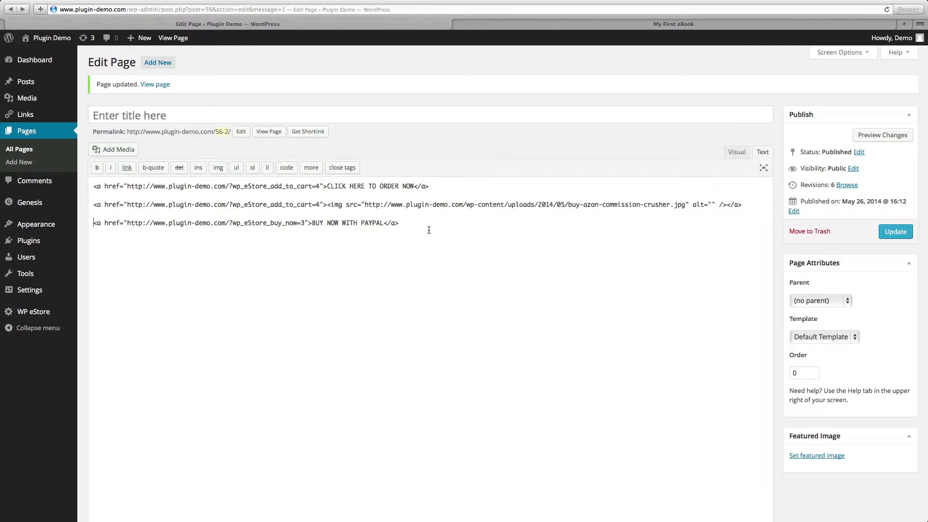
Replace the BUY NOW WITH PAYPAL text with the Order Now <img> tag inside the buy-now link, then update
key(BackSpace)
key(BackSpace)
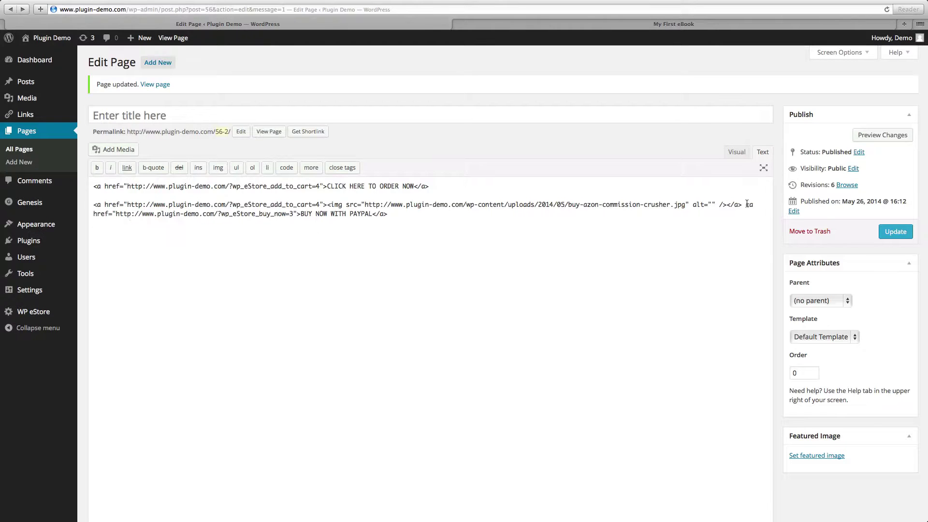
key(Return)
key(Return)
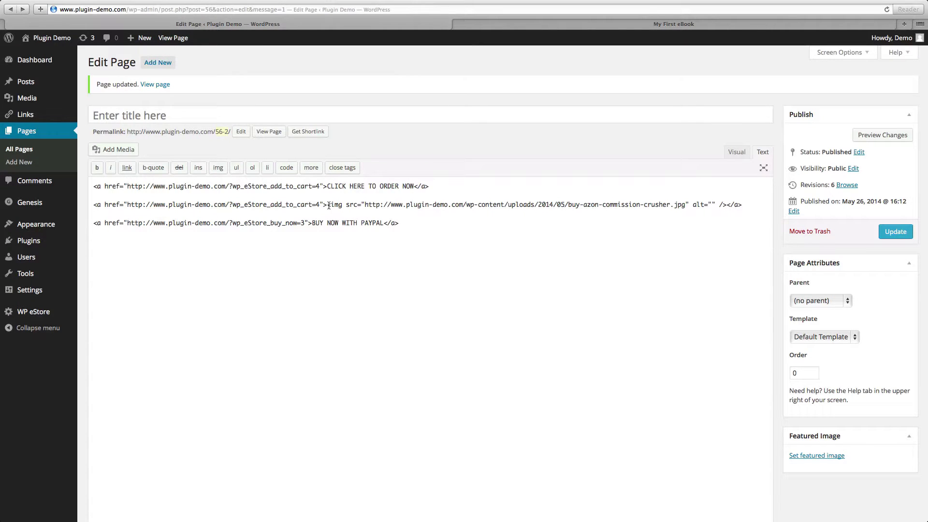
drag(329, 206, 743, 205)
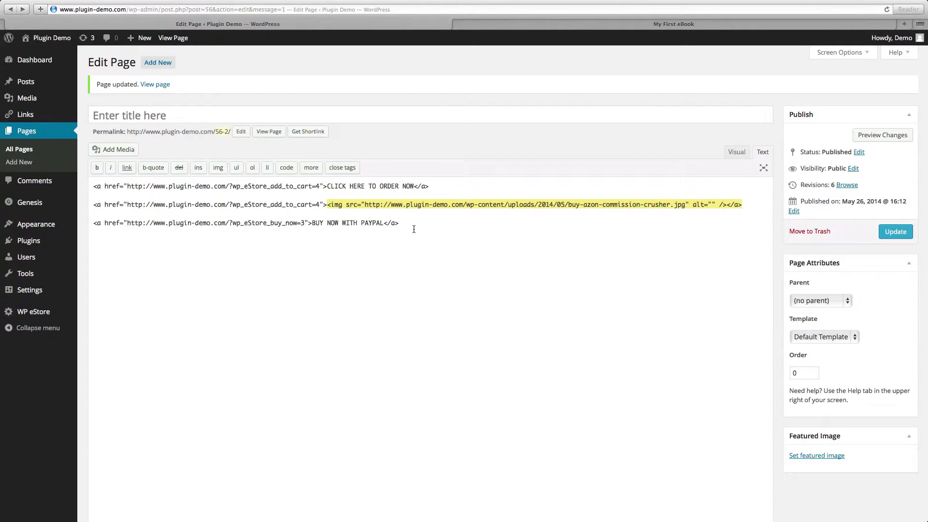
drag(413, 230, 314, 224)
key(super+v)
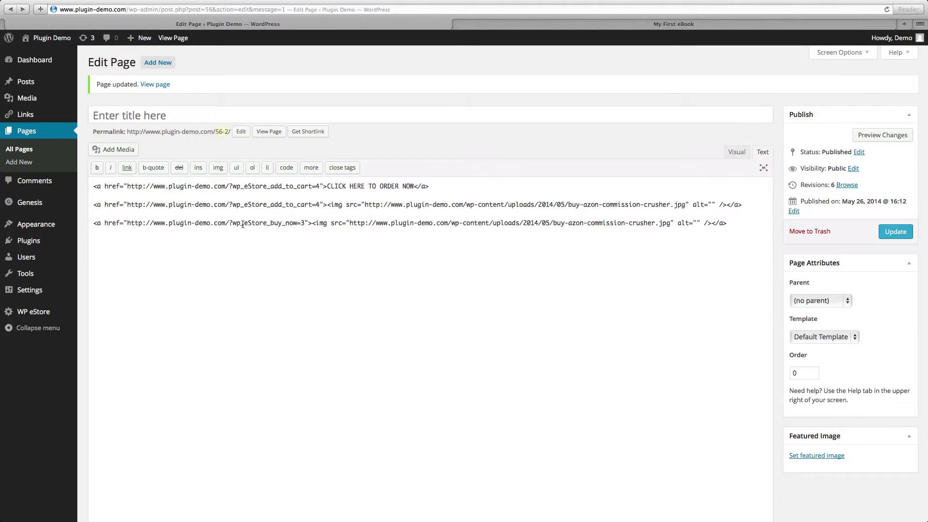
drag(232, 223, 310, 225)
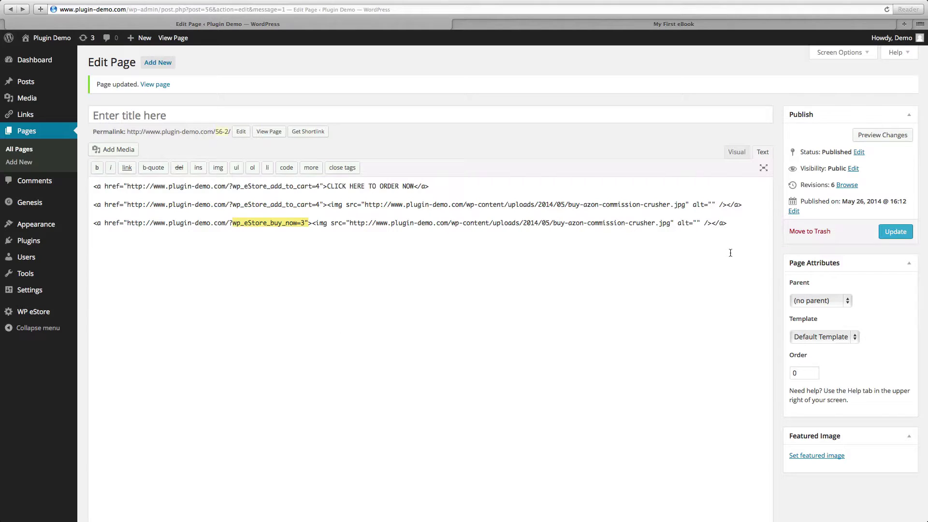
click(884, 239)
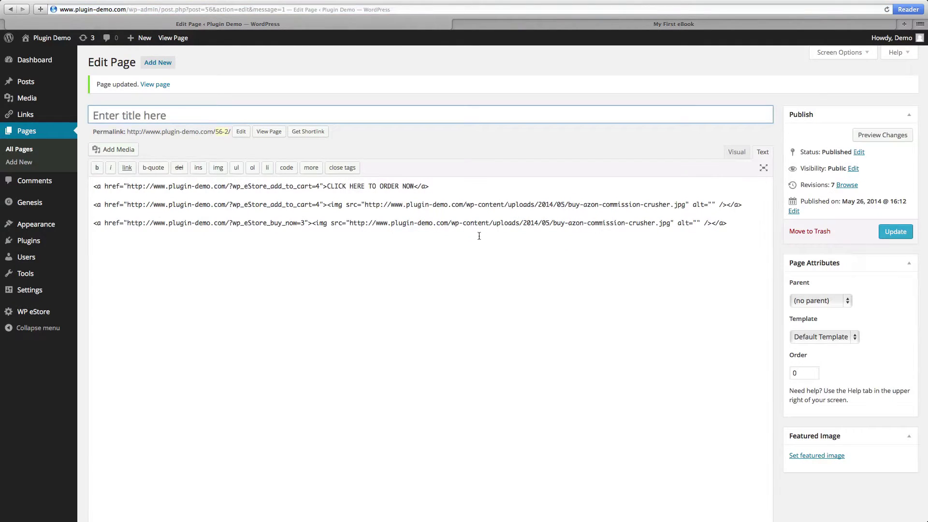
On the live page, click the second Order Now button to reach the My New eBook PayPal order
click(266, 132)
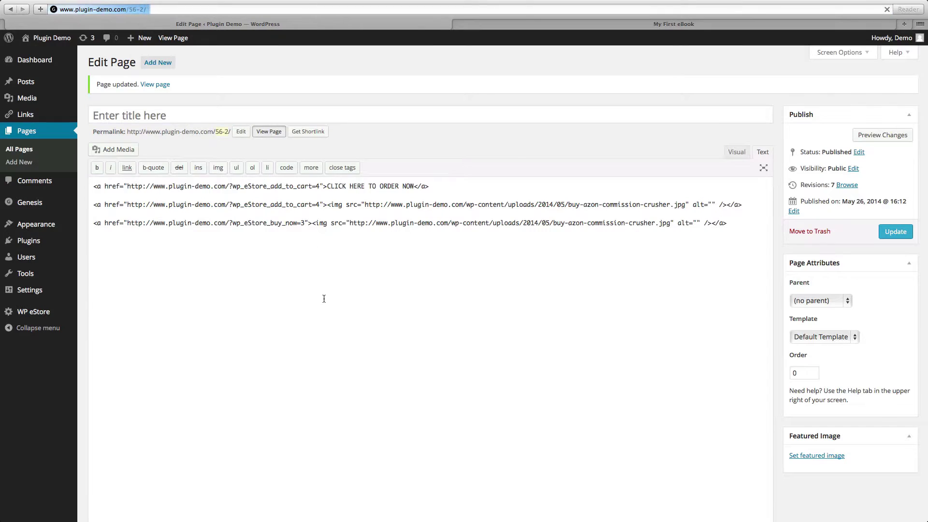
scroll(333, 318, down, 3)
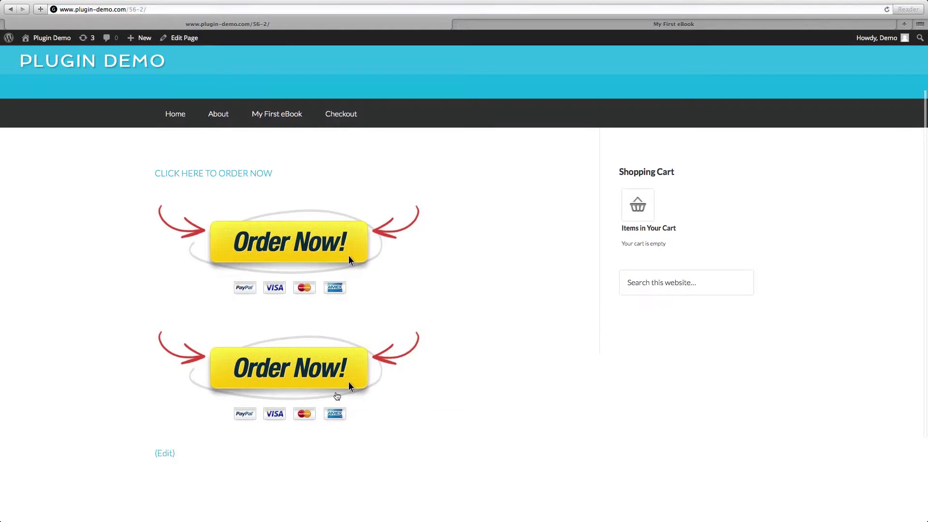
click(304, 375)
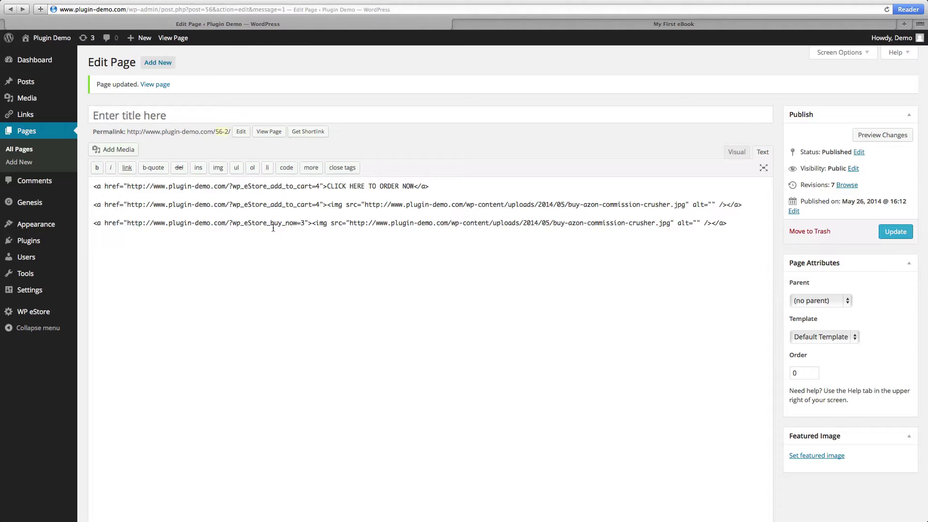
Change buy_now and add_to_cart to subscribe in the URLs and relabel the text link CLICK HERE TO SUBSCRIBE
drag(273, 223, 297, 224)
key(BackSpace)
key(BackSpace)
text(subscr)
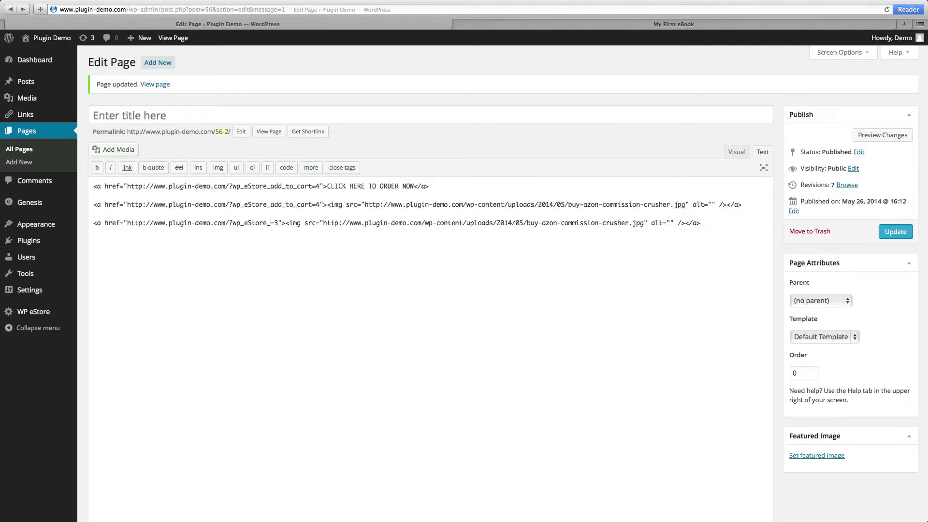
text(ib)
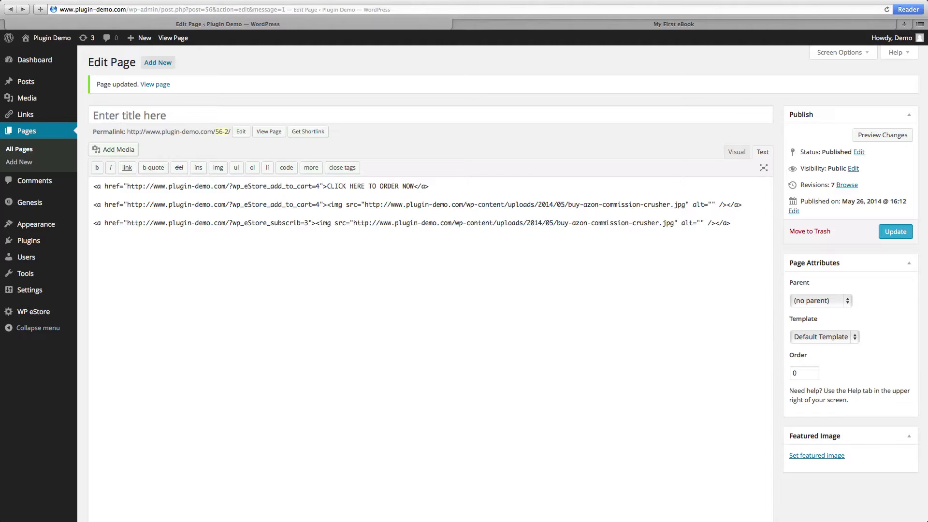
text(e)
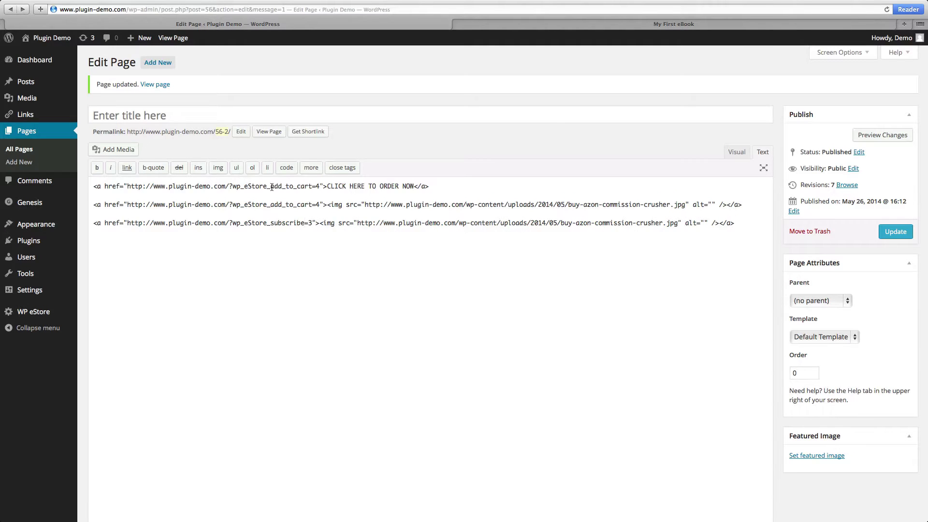
drag(270, 186, 312, 187)
text(subsceib)
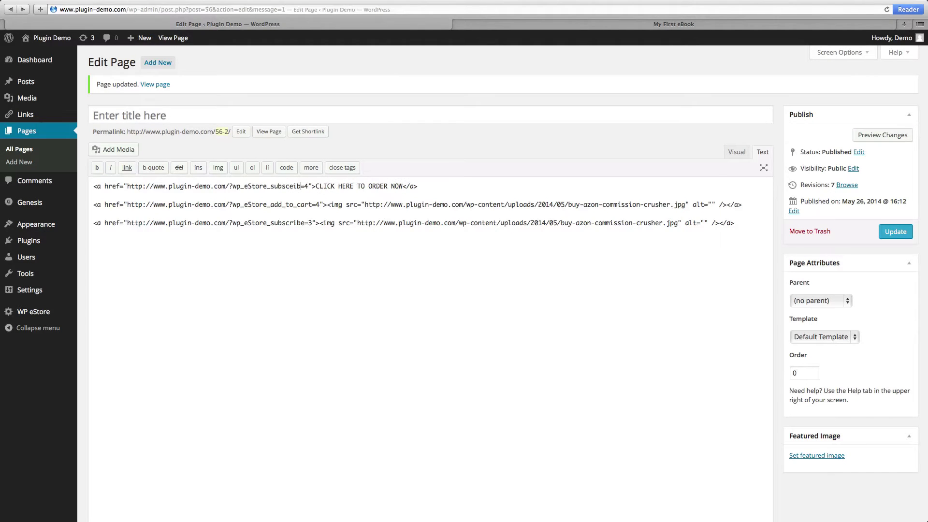
key(BackSpace)
key(BackSpace)
key(BackSpace)
text(ribe)
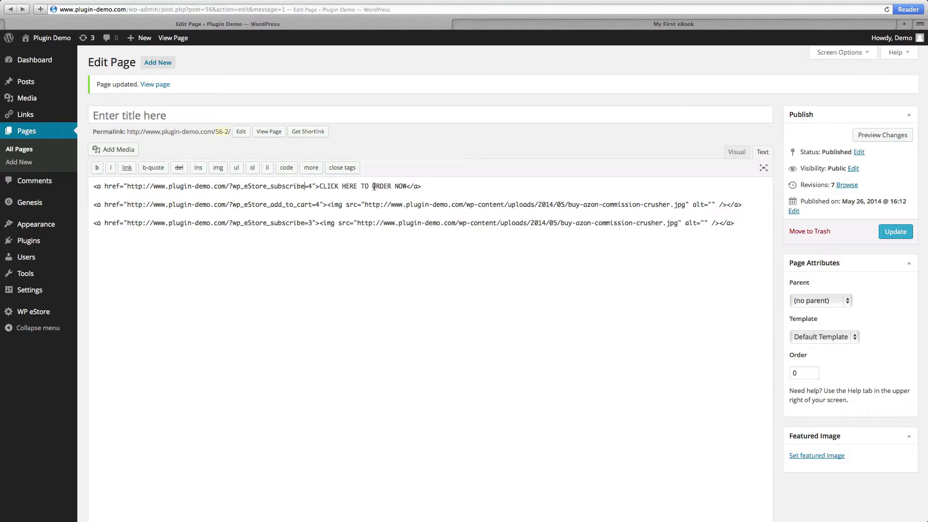
drag(373, 187, 415, 186)
text(SUBSCRIBE)
Delete the add-to-cart Order Now image line and its blank line, then update the page
drag(750, 207, 88, 204)
key(BackSpace)
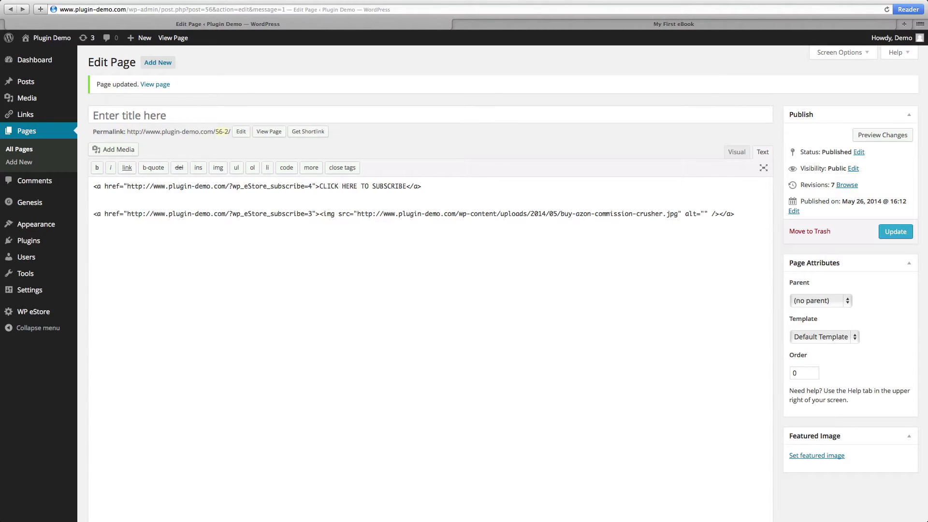
key(BackSpace)
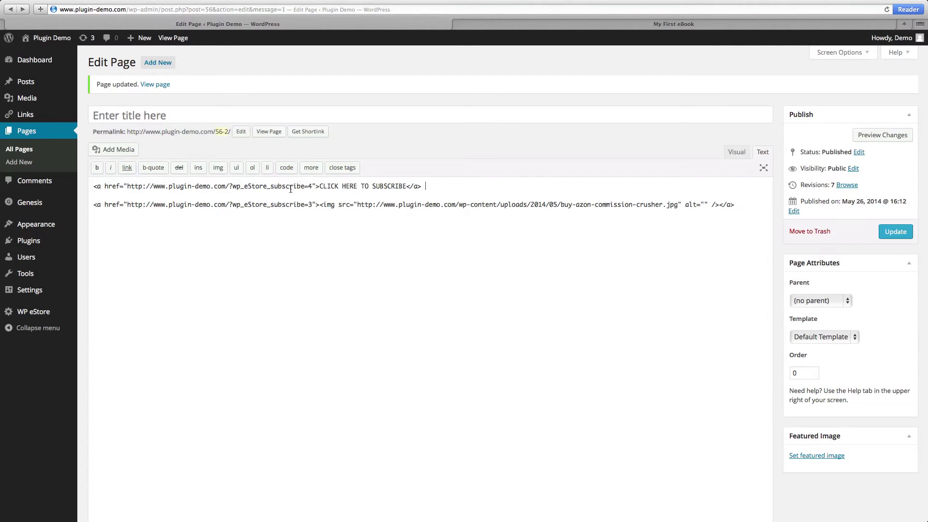
double_click(291, 189)
double_click(283, 208)
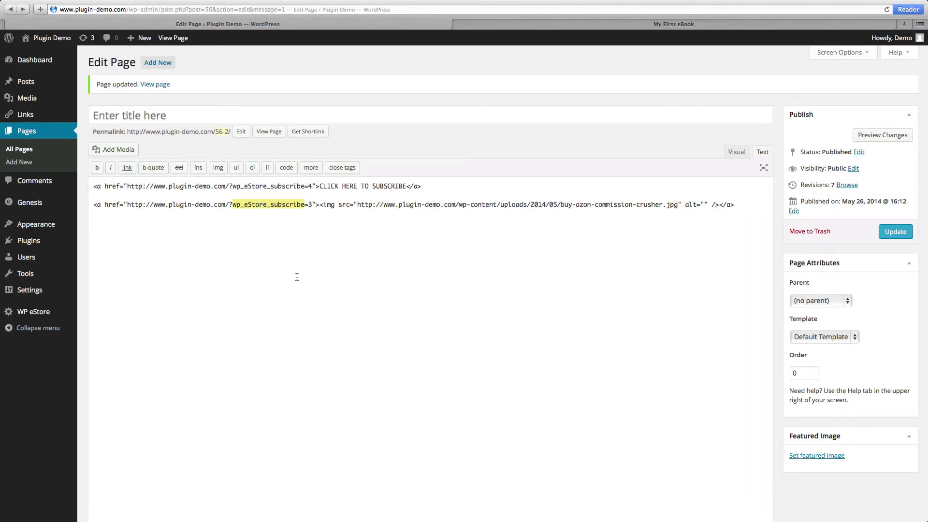
click(887, 232)
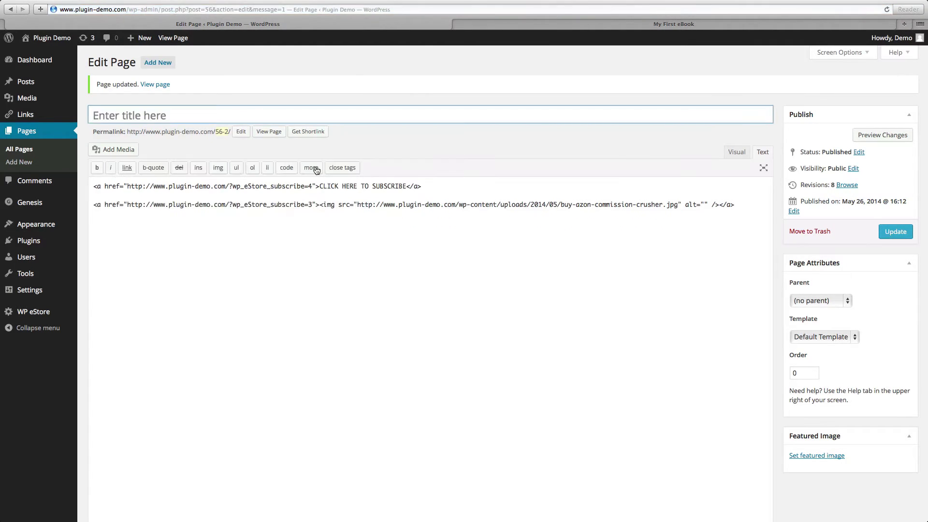
View the live page with the CLICK HERE TO SUBSCRIBE link, the Order Now image and an empty cart
click(269, 131)
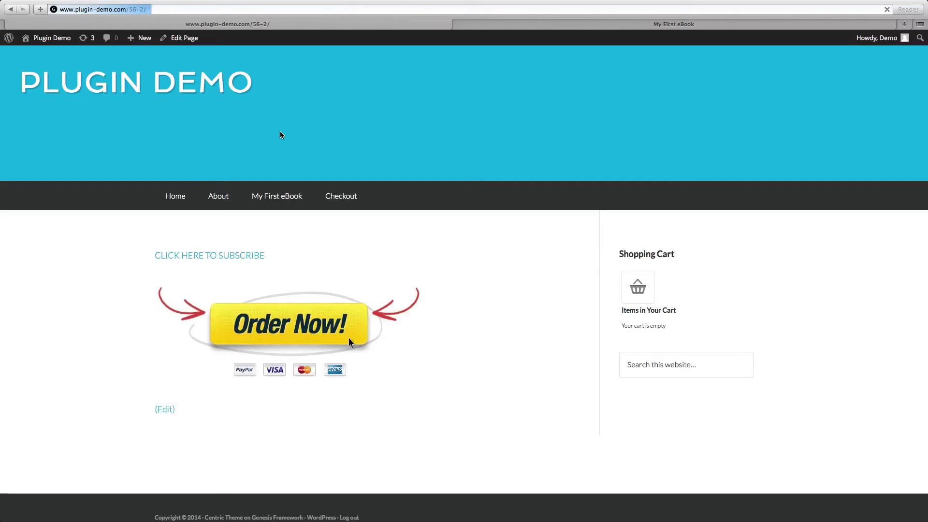